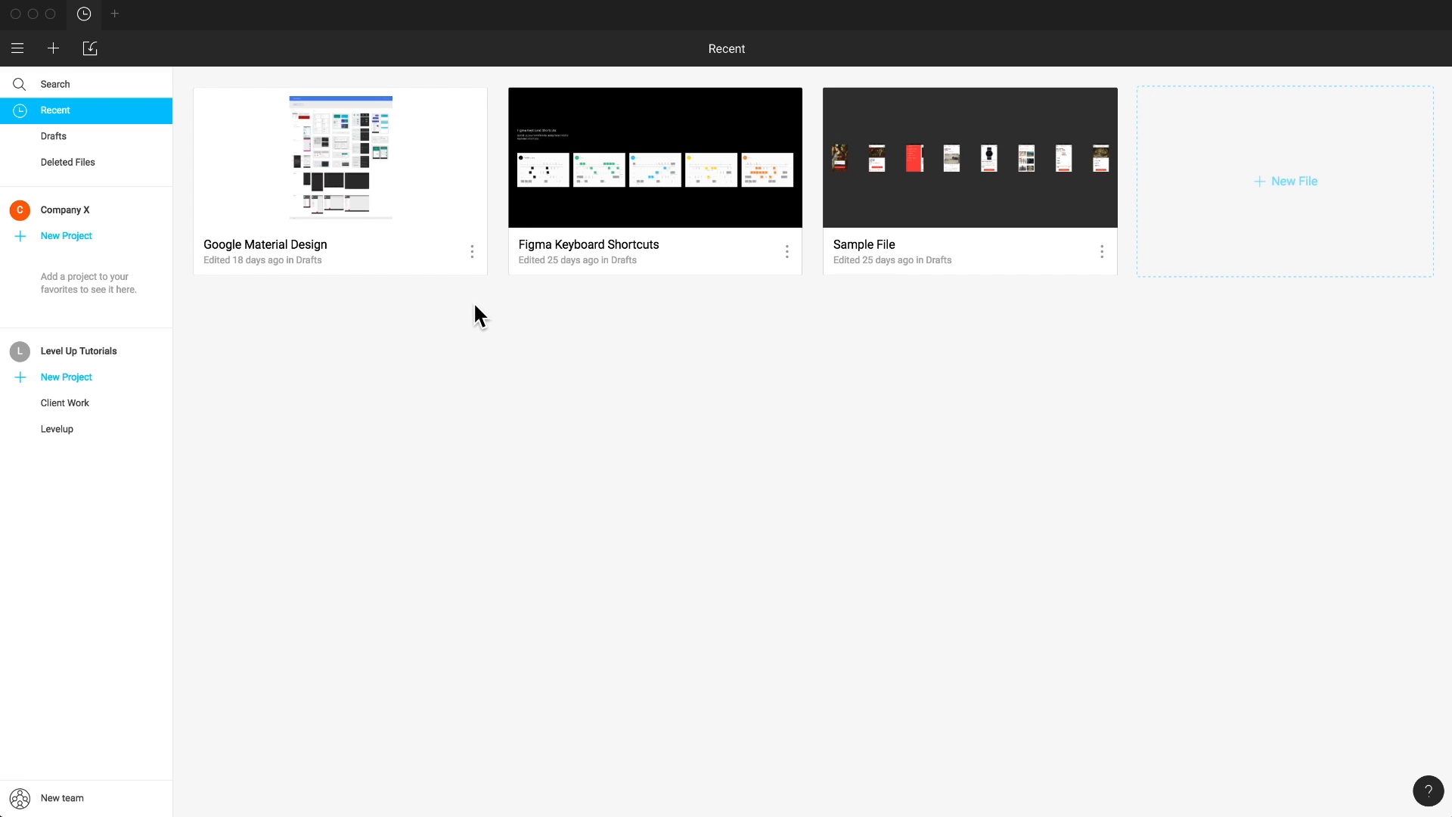
pyautogui.click(407, 179)
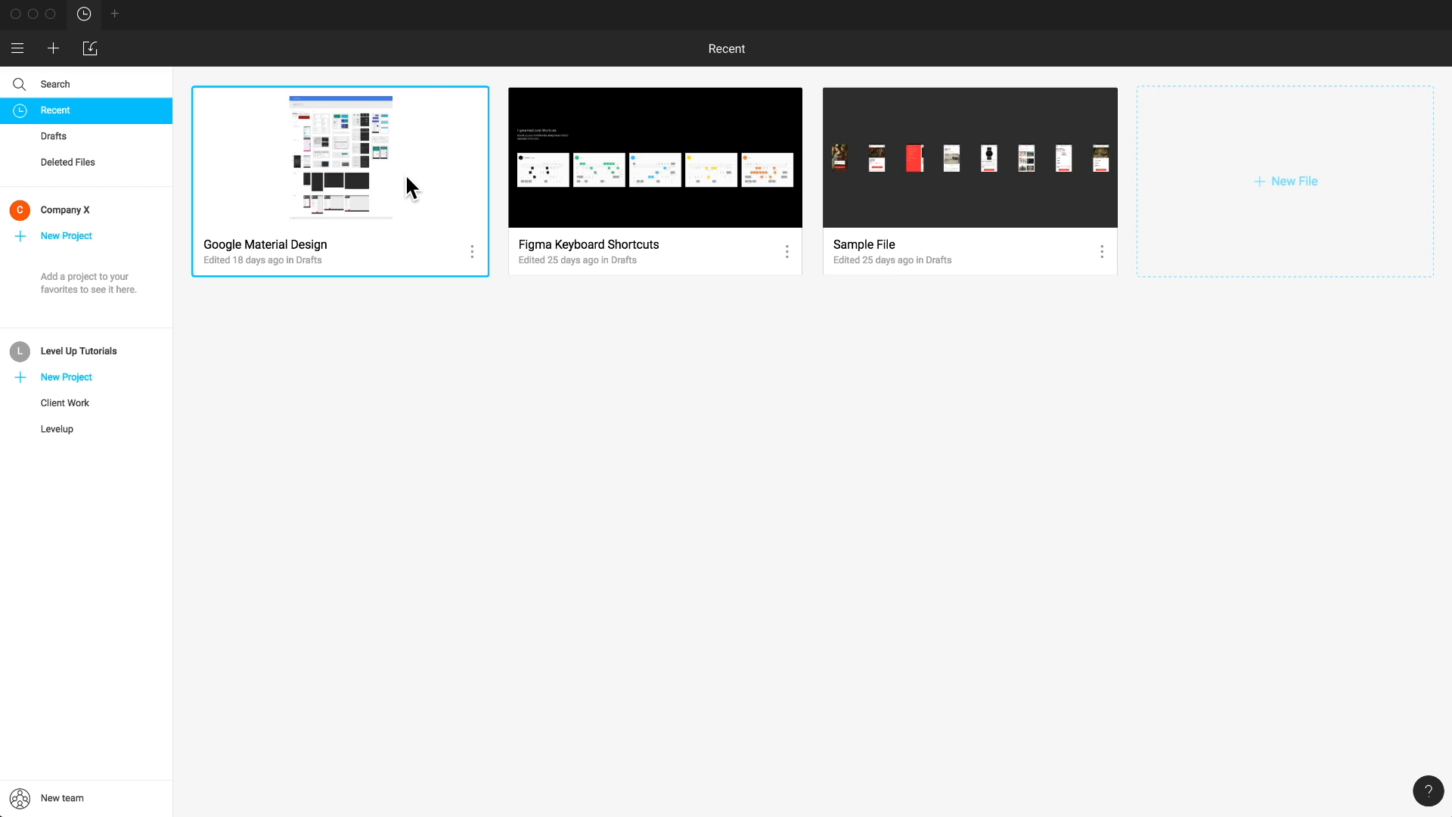
pyautogui.click(471, 251)
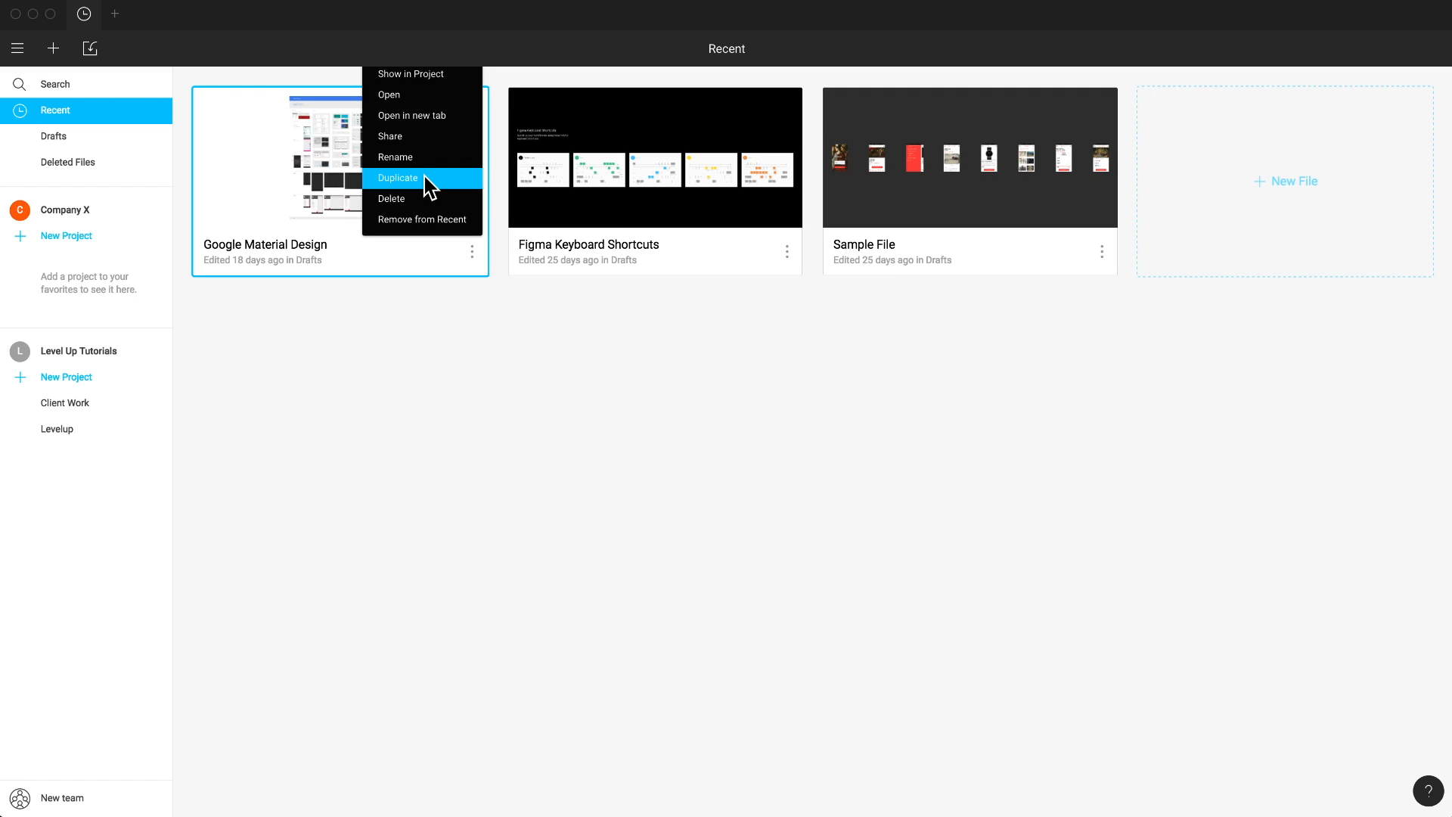
pyautogui.click(231, 302)
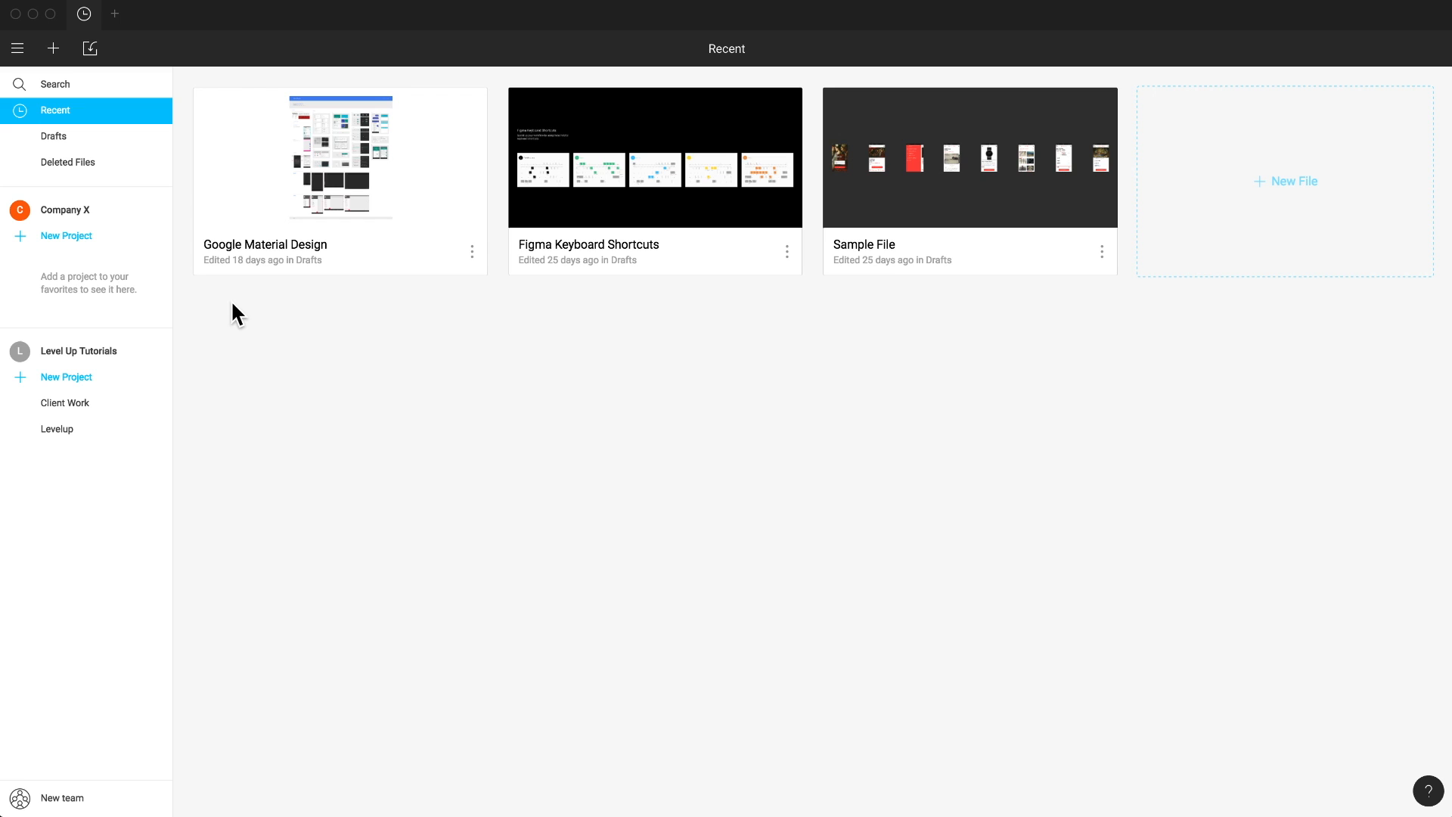
pyautogui.click(17, 50)
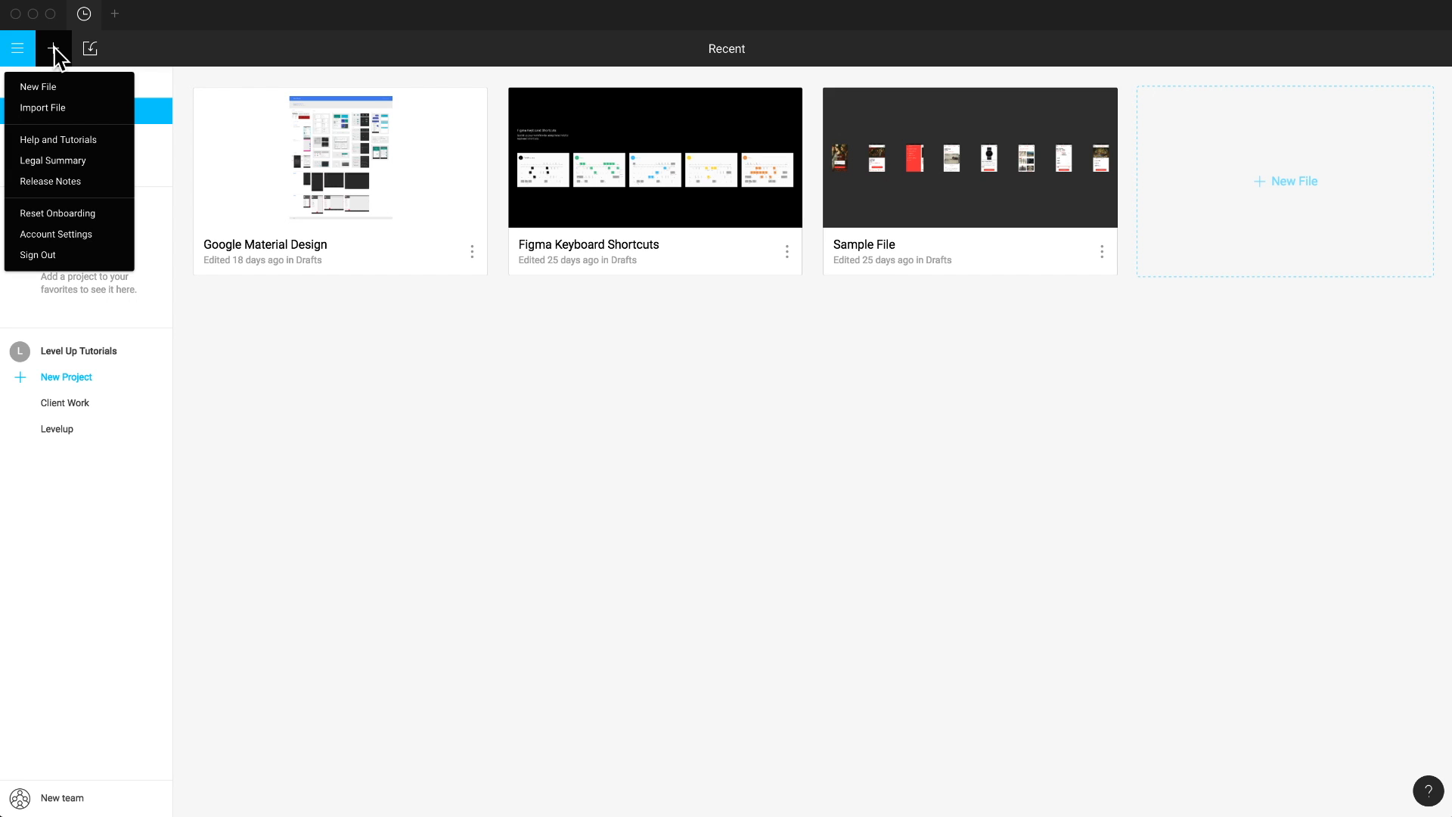
pyautogui.click(227, 319)
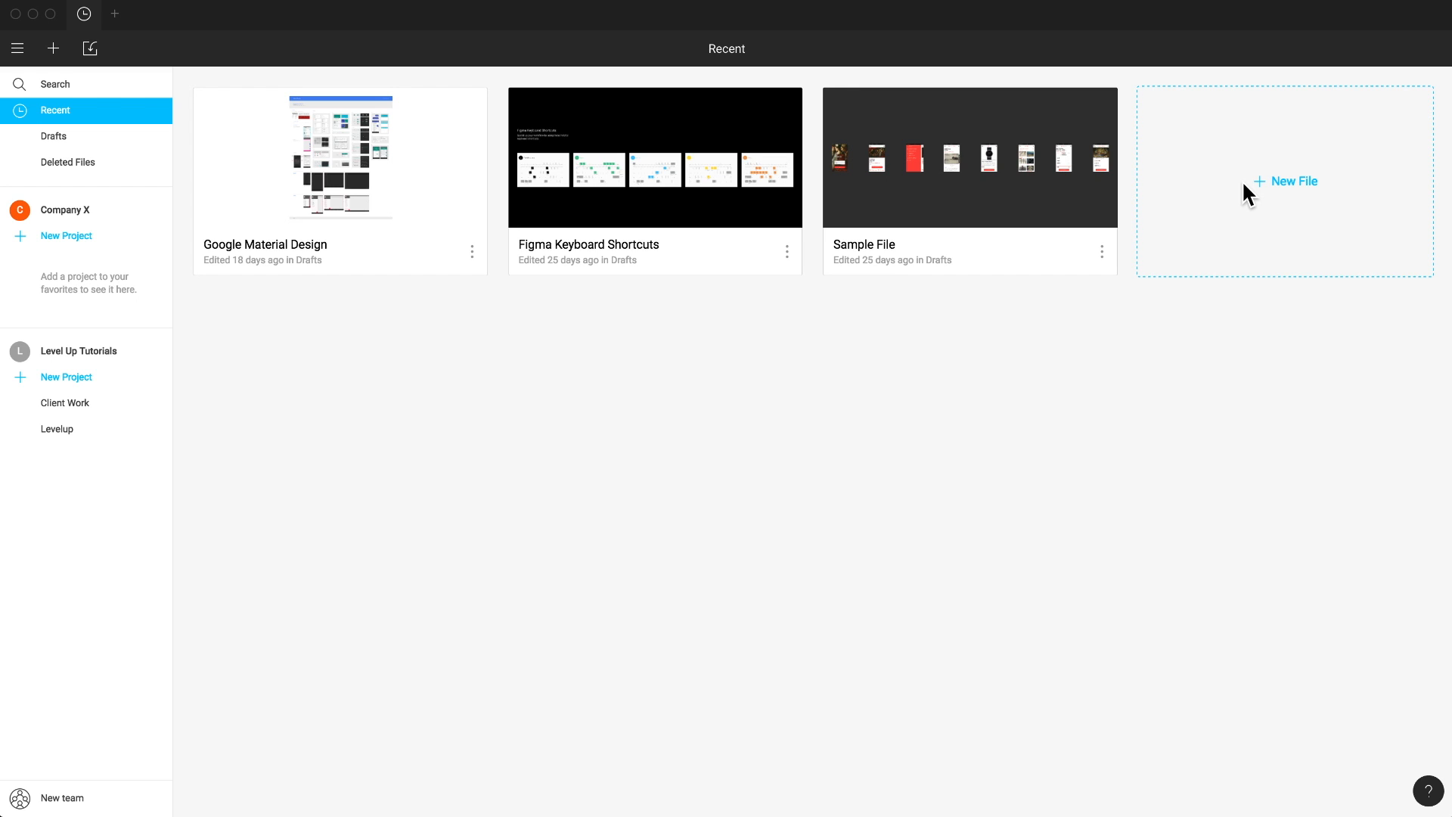
# Step: Import Website layout.sketch from the desktop and open the imported Website layout - Welcome file
pyautogui.click(91, 53)
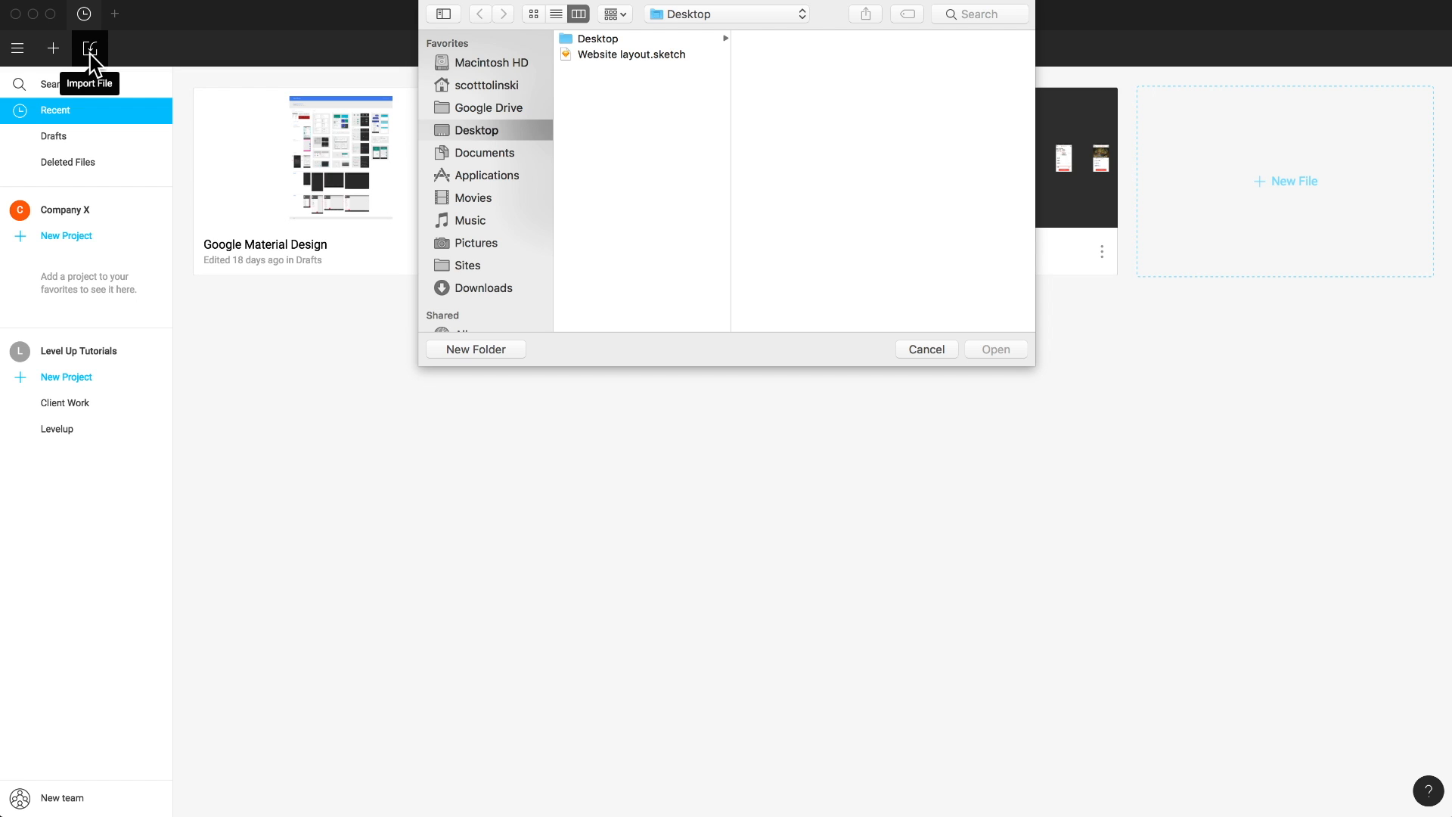
pyautogui.click(927, 350)
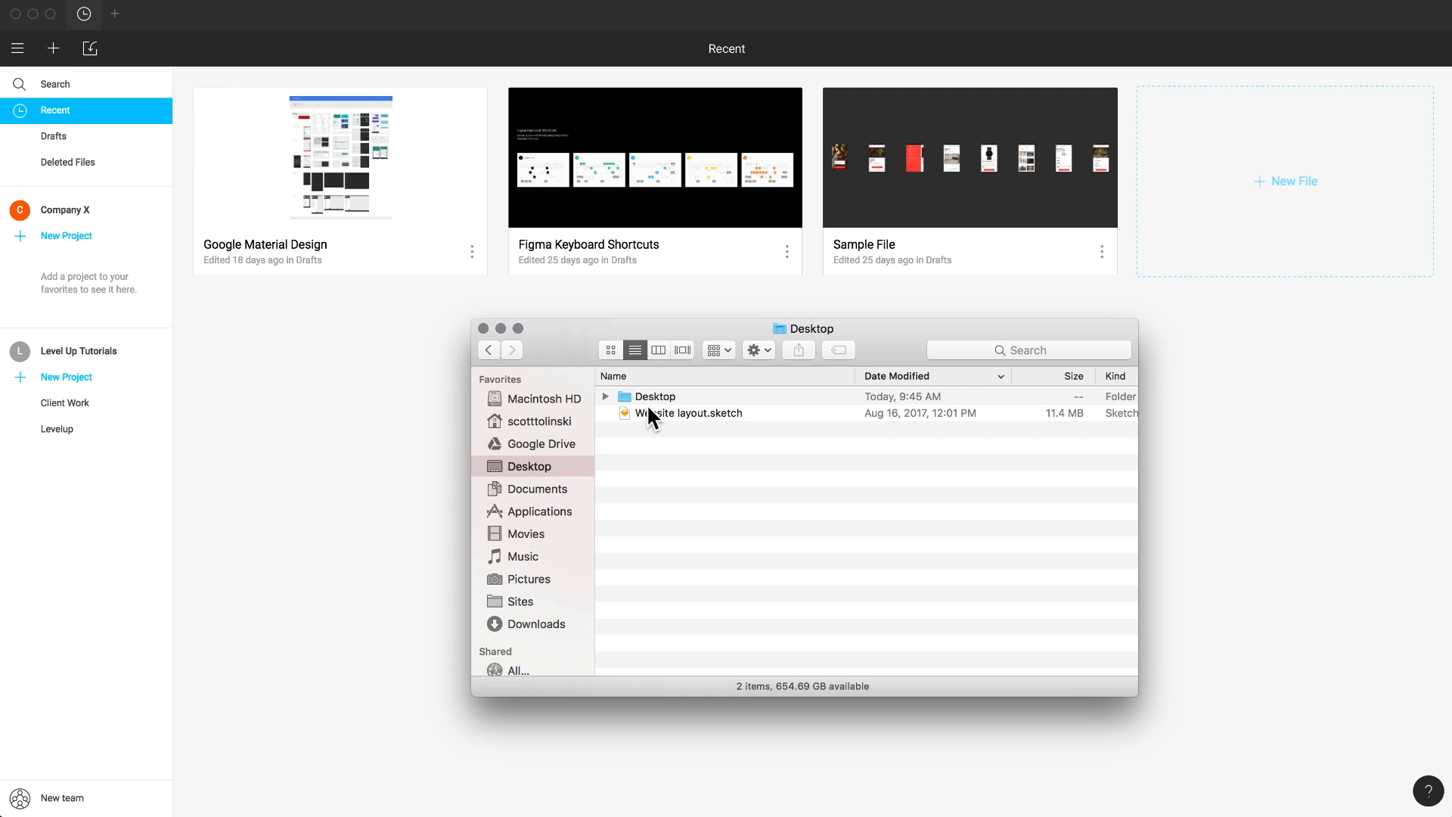
pyautogui.moveTo(651, 417); pyautogui.dragTo(248, 347)
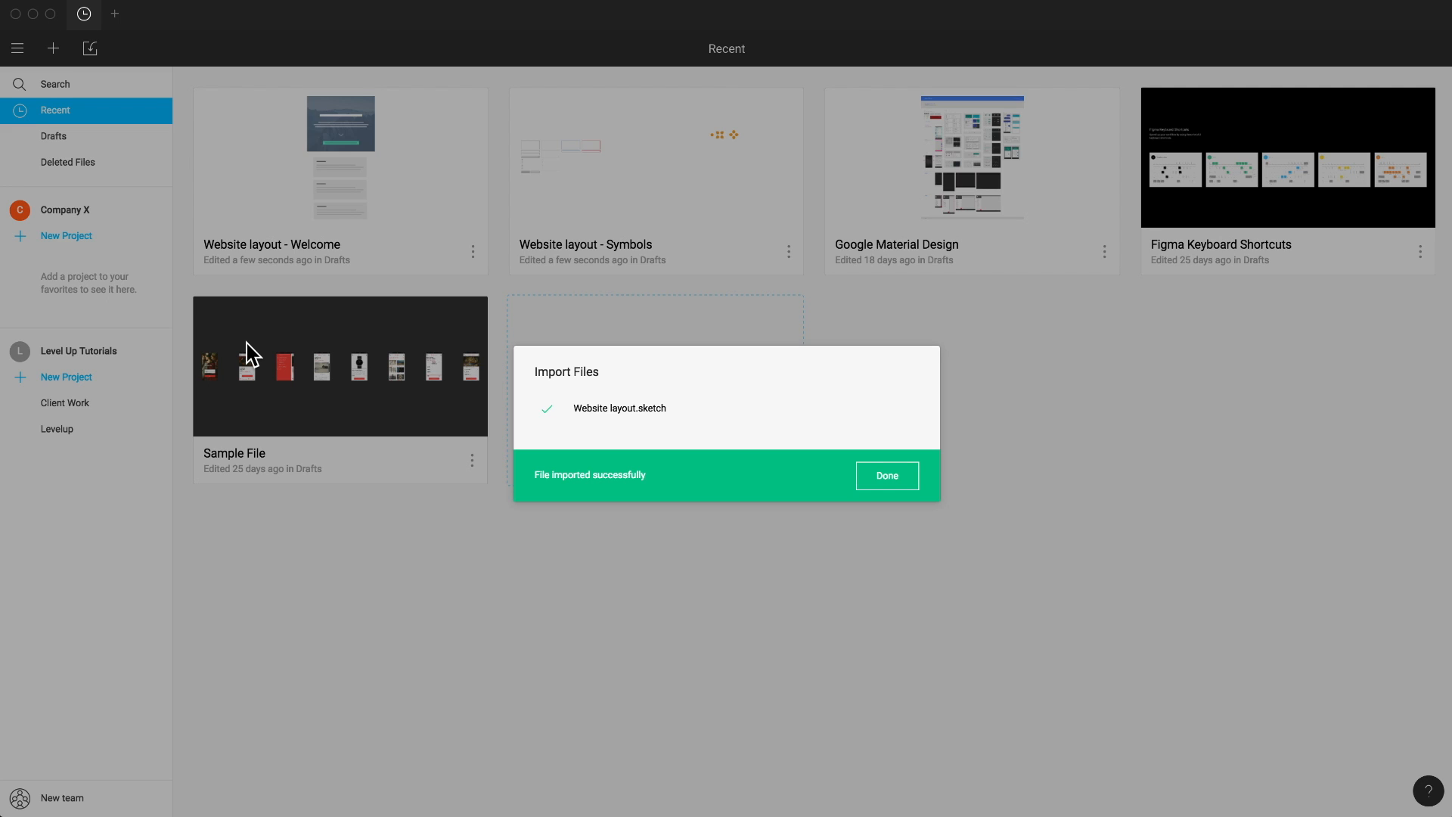
pyautogui.click(887, 477)
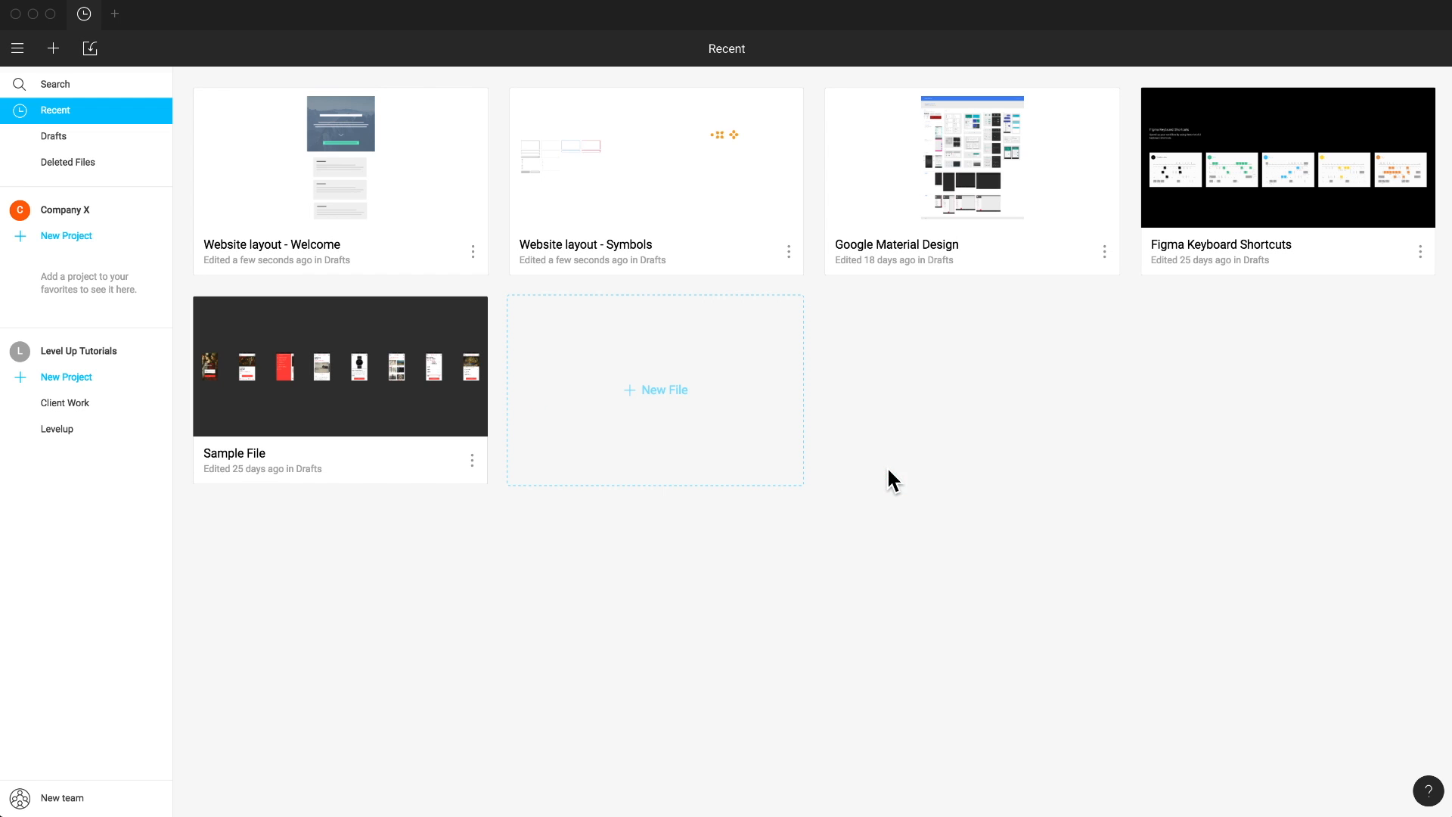
pyautogui.click(434, 197)
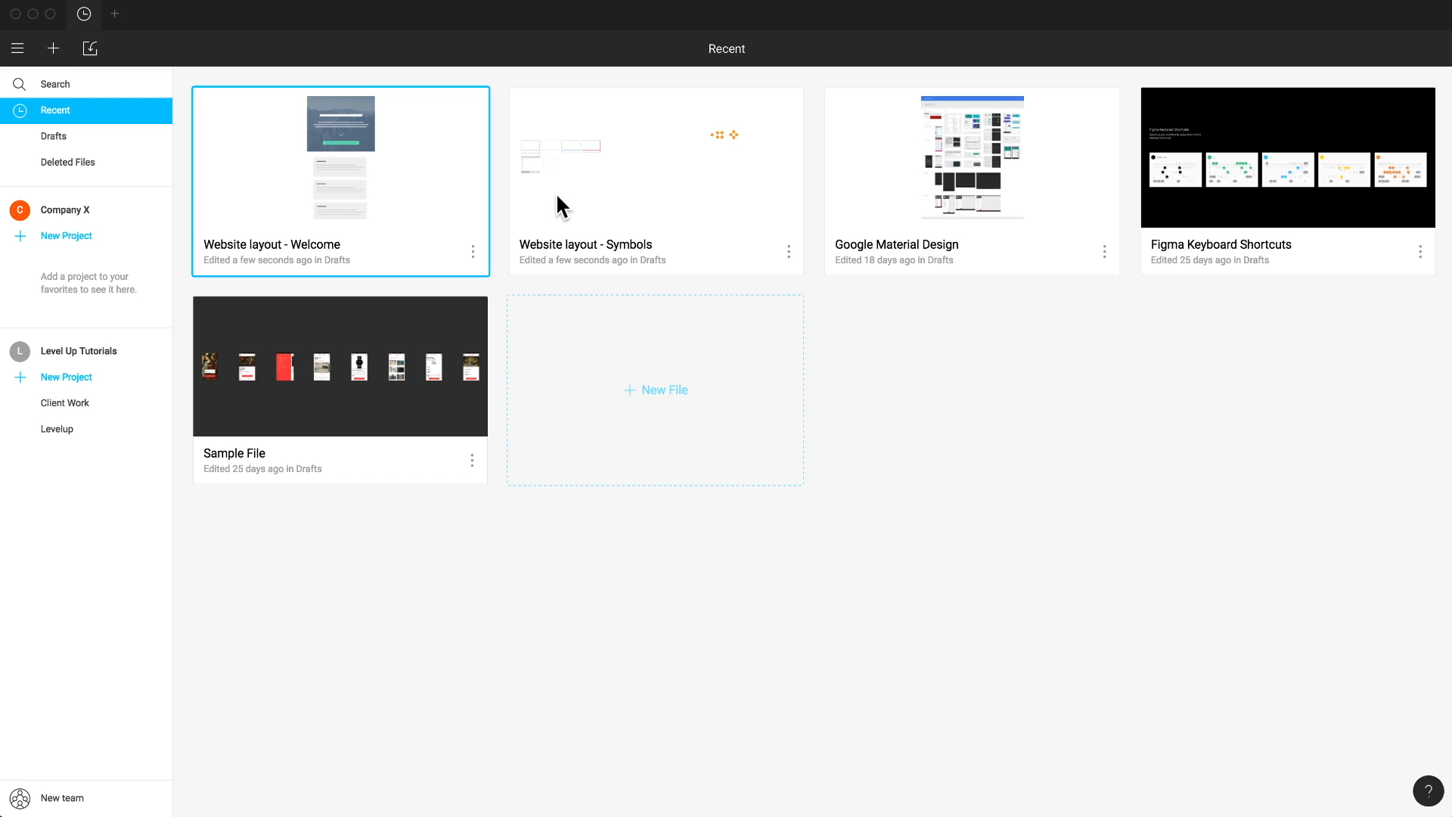
pyautogui.doubleClick(350, 133)
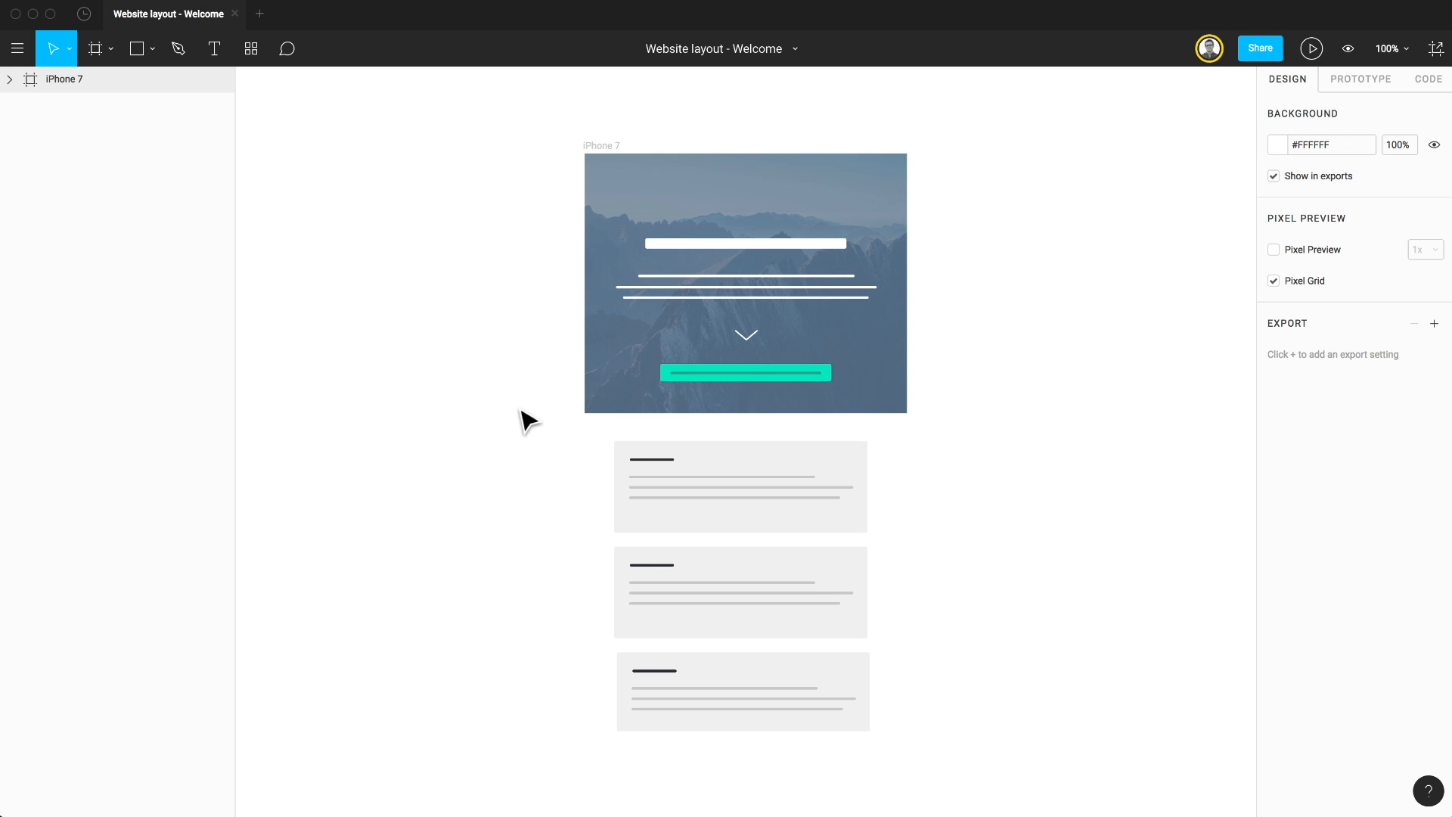
# Step: Add an iPhone 7 Plus frame beside the iPhone 7 frame, try landscape orientation and return it to portrait
pyautogui.press('f')
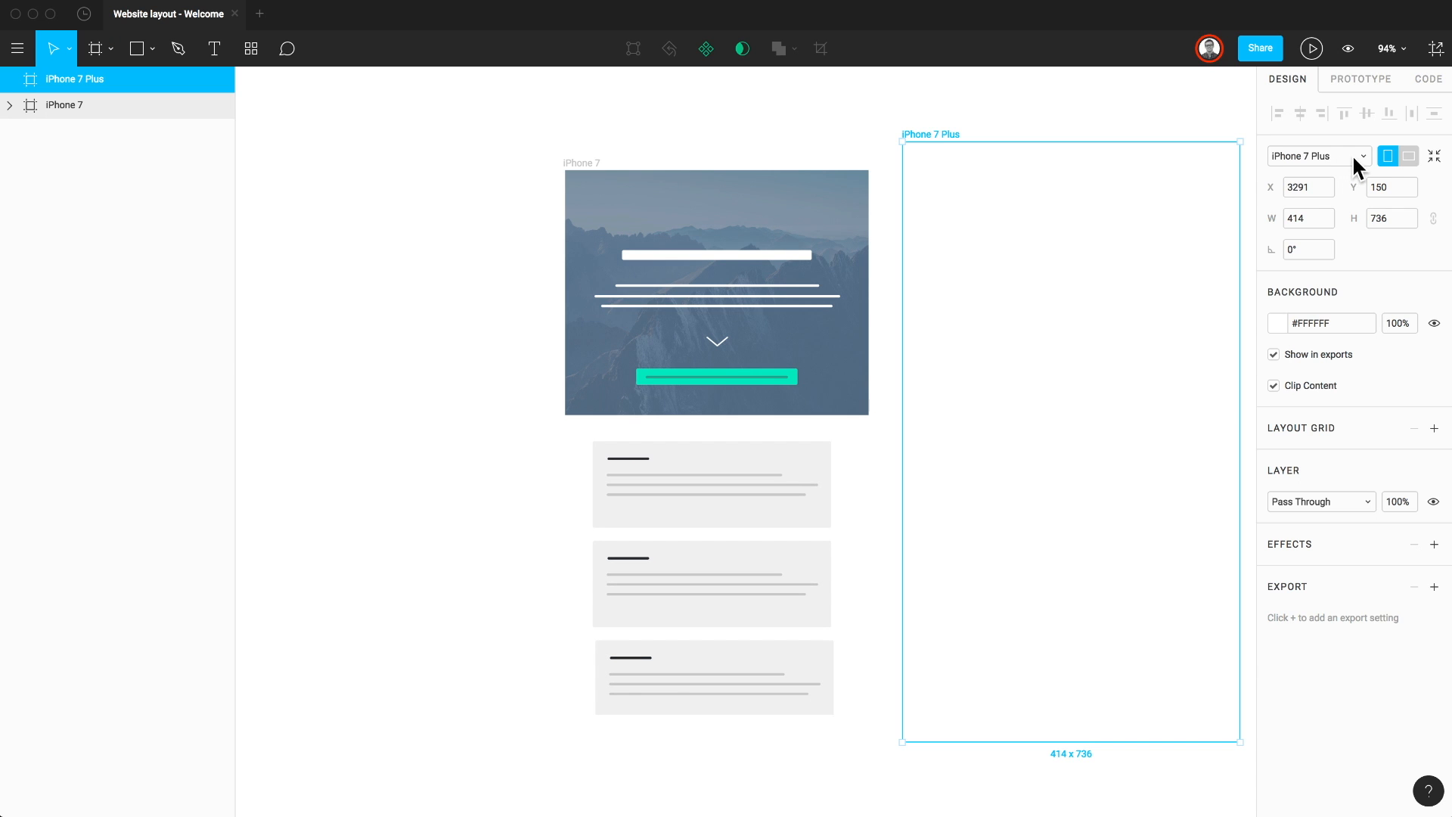
pyautogui.click(1409, 157)
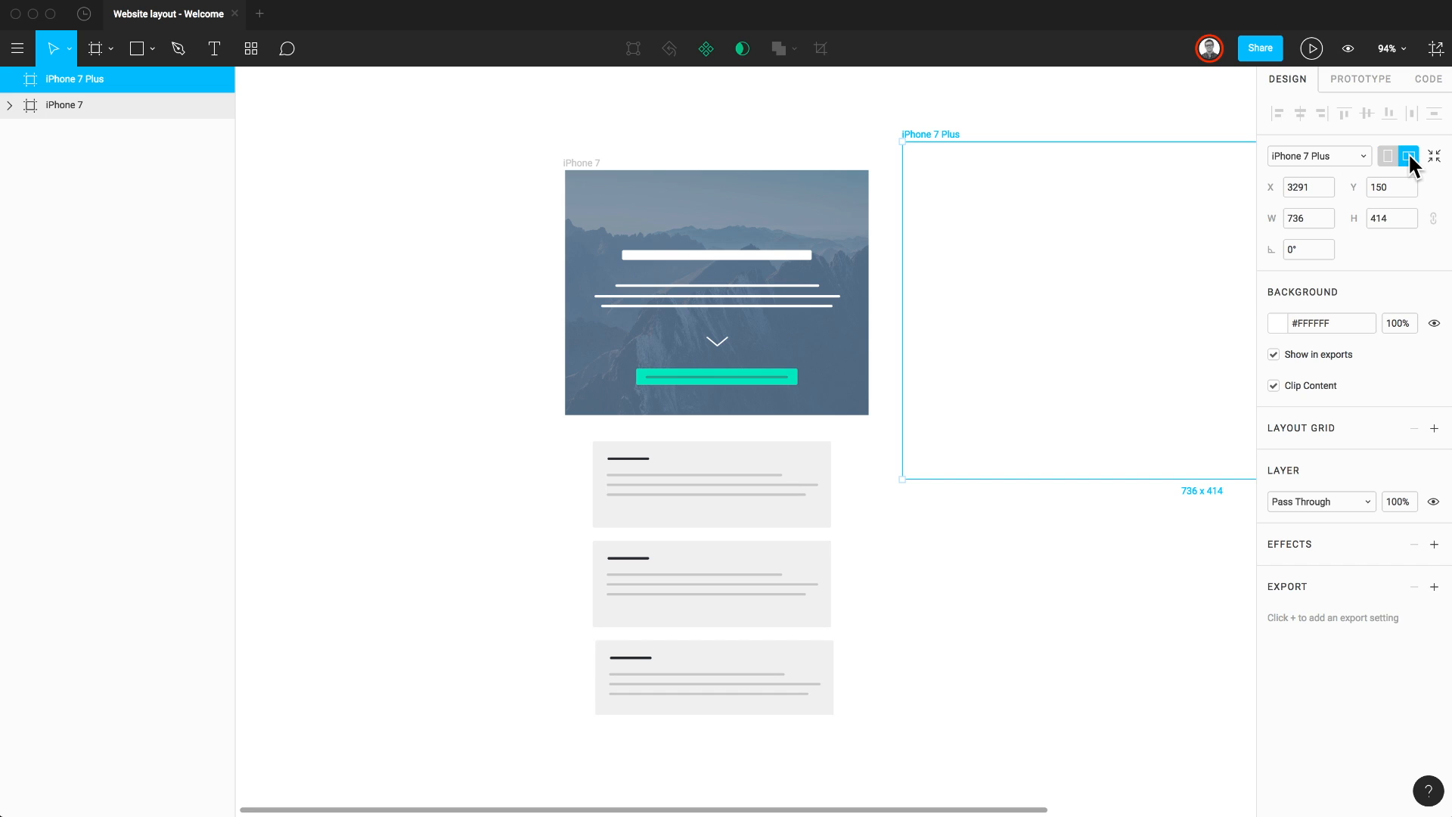
pyautogui.click(1385, 152)
# Step: Draw a frame about 292 × 383 on the empty canvas left of the iPhone 7 design and add a five-column layout grid to it
pyautogui.press('f')
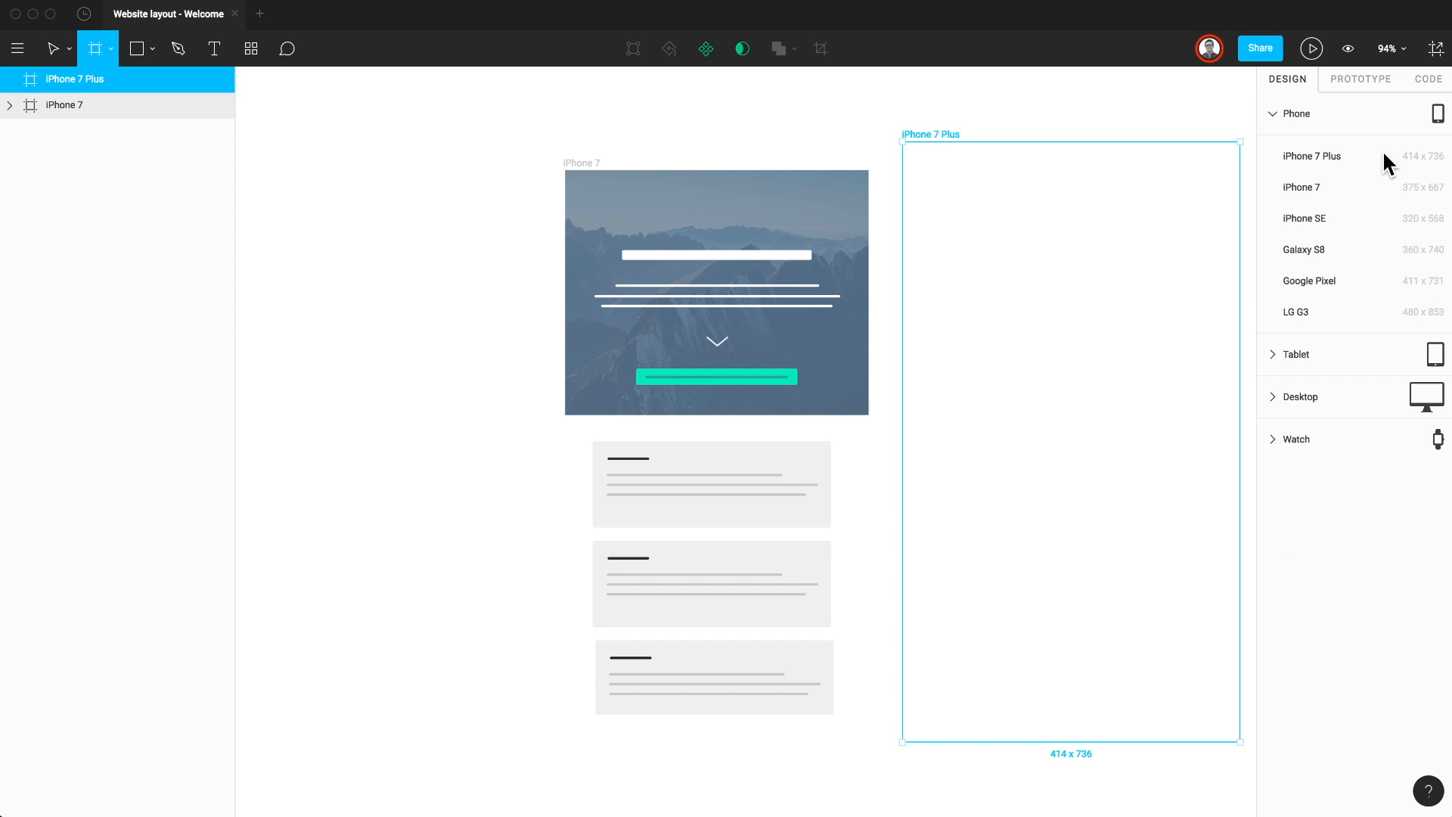
pyautogui.moveTo(265, 166); pyautogui.dragTo(504, 481)
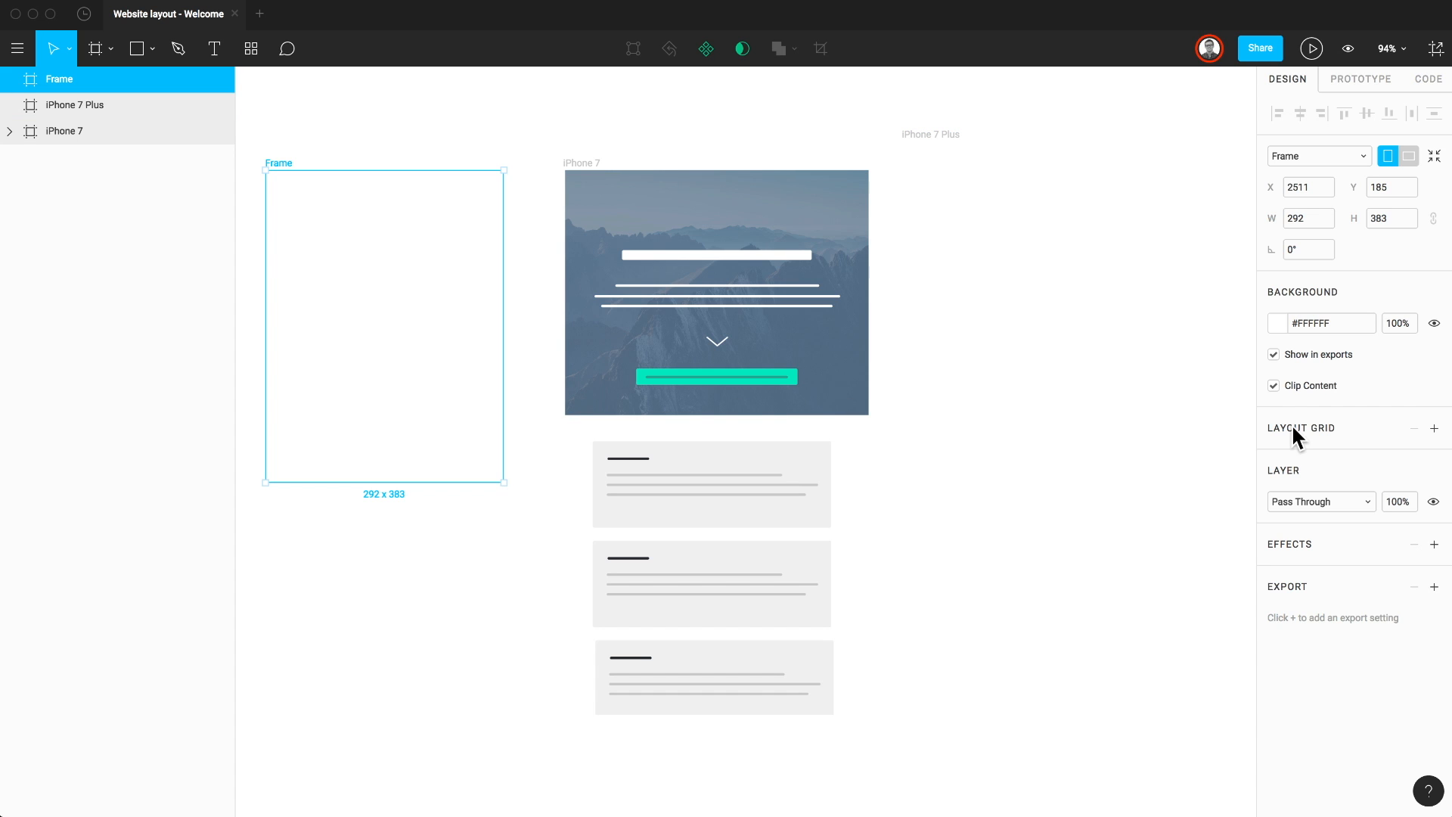
pyautogui.click(1434, 430)
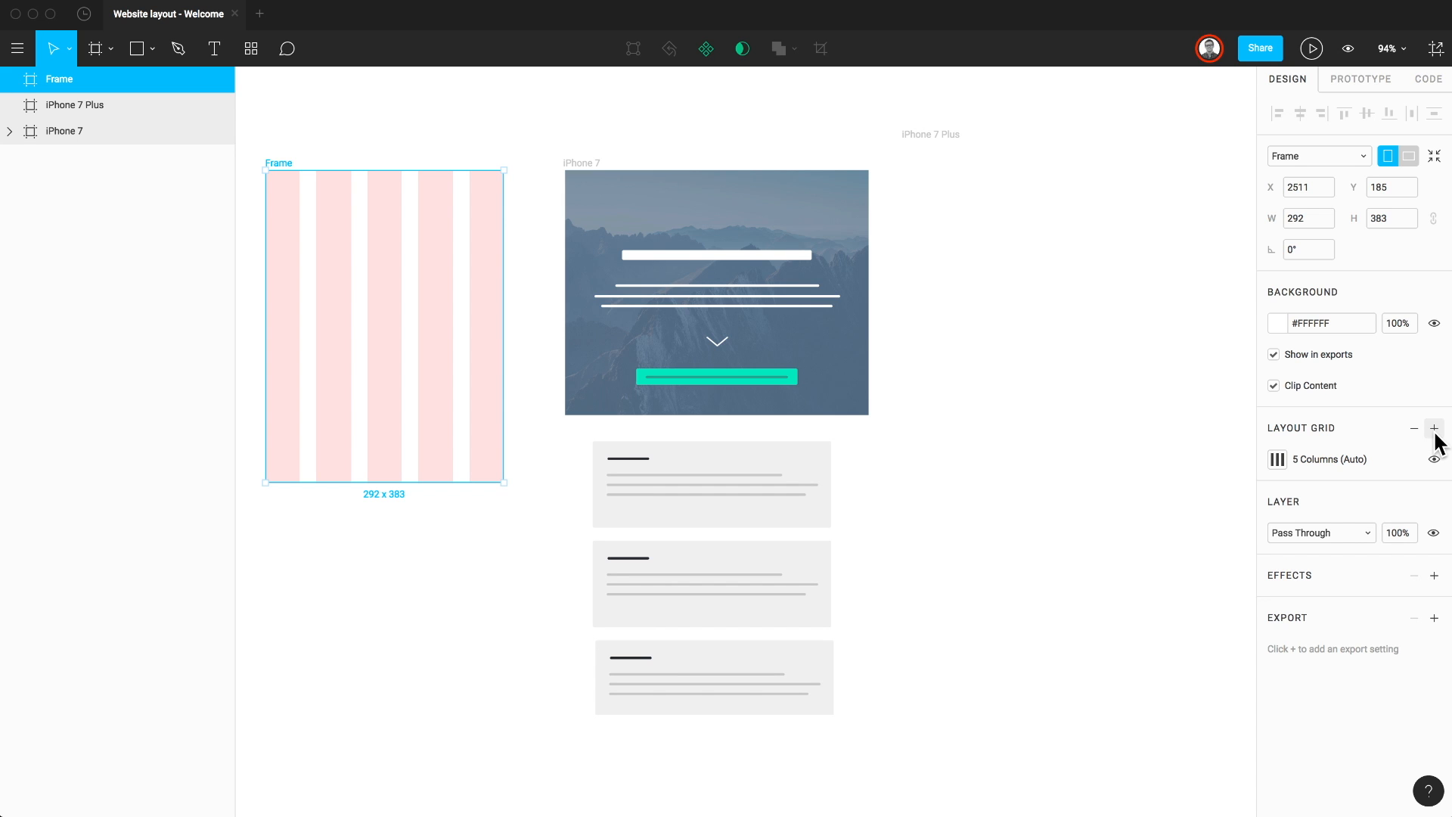
pyautogui.click(1276, 459)
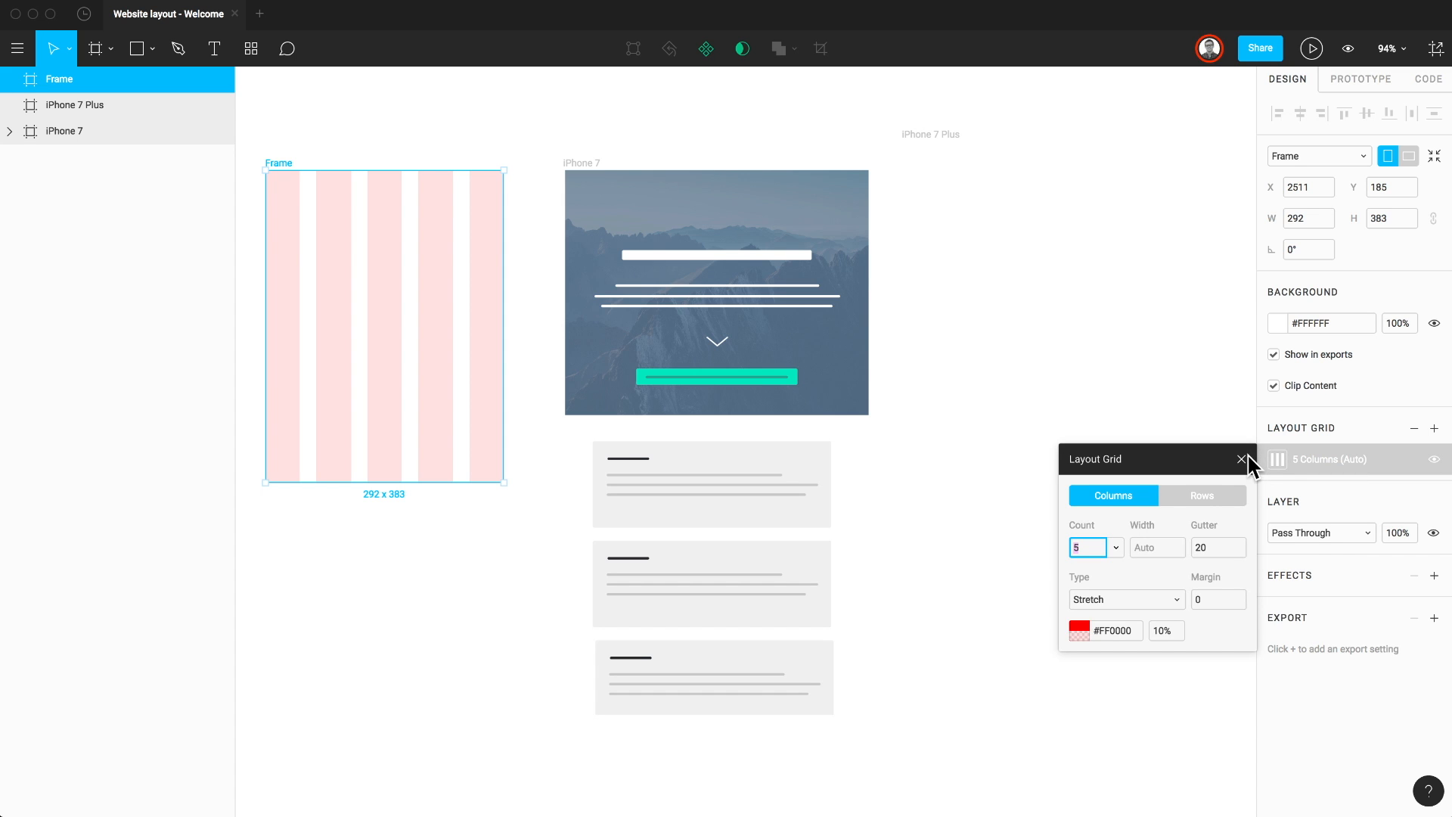
pyautogui.click(1242, 458)
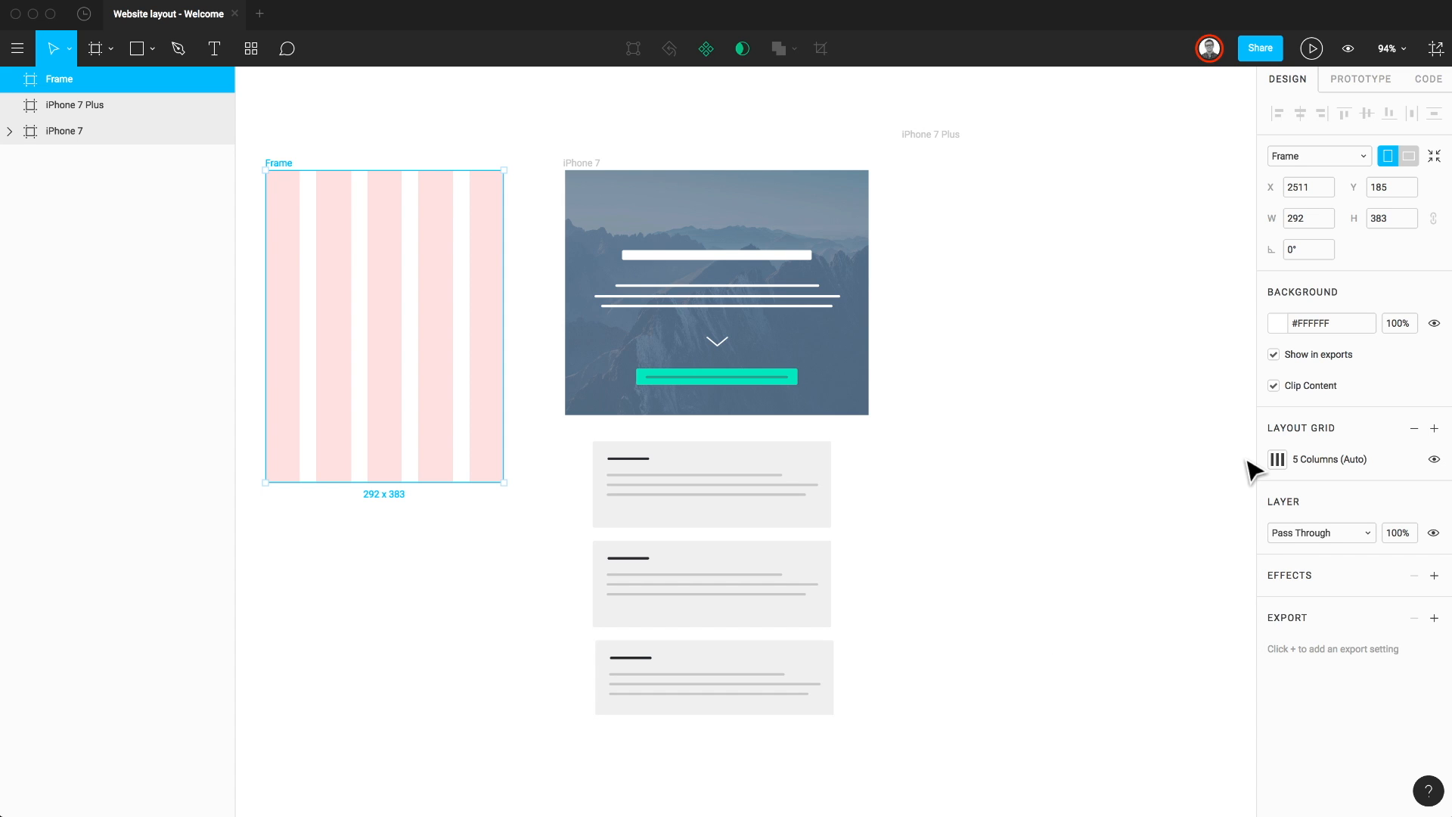
pyautogui.click(1435, 430)
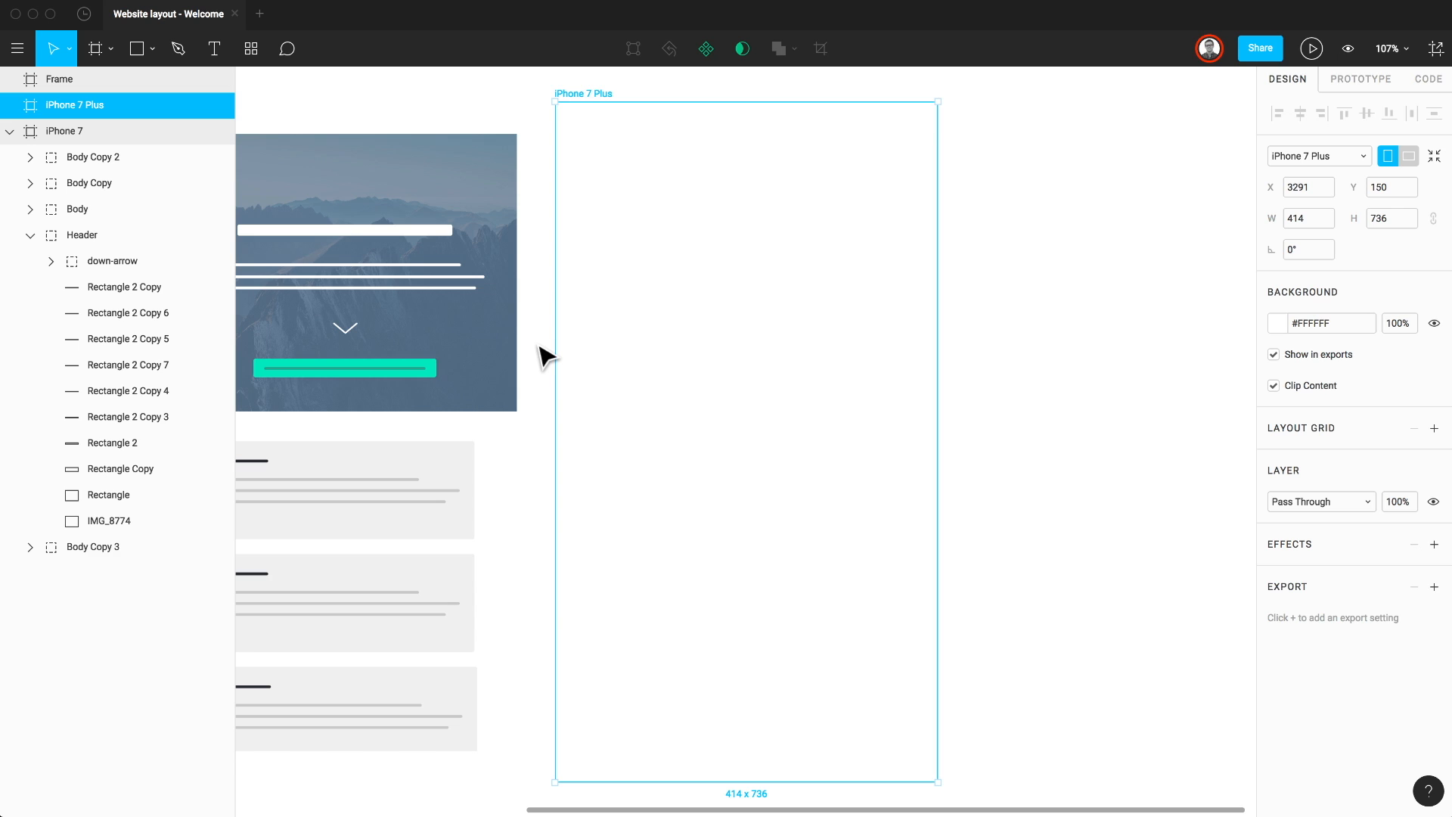
# Step: Draw a rectangle about 278 × 305 inside the iPhone 7 Plus frame and fill it with blue #2F80ED
pyautogui.press('r')
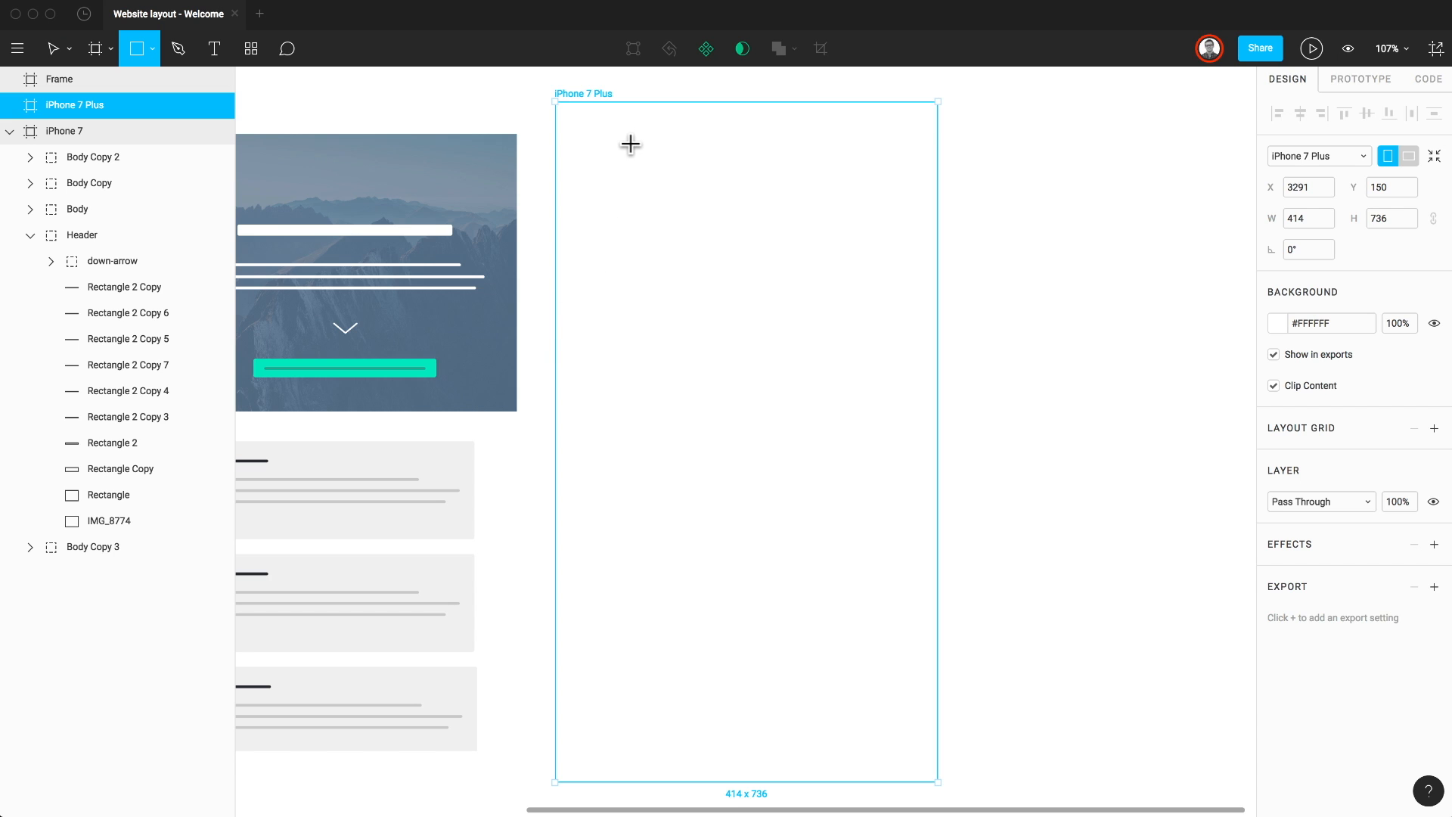
pyautogui.moveTo(630, 144); pyautogui.dragTo(888, 424)
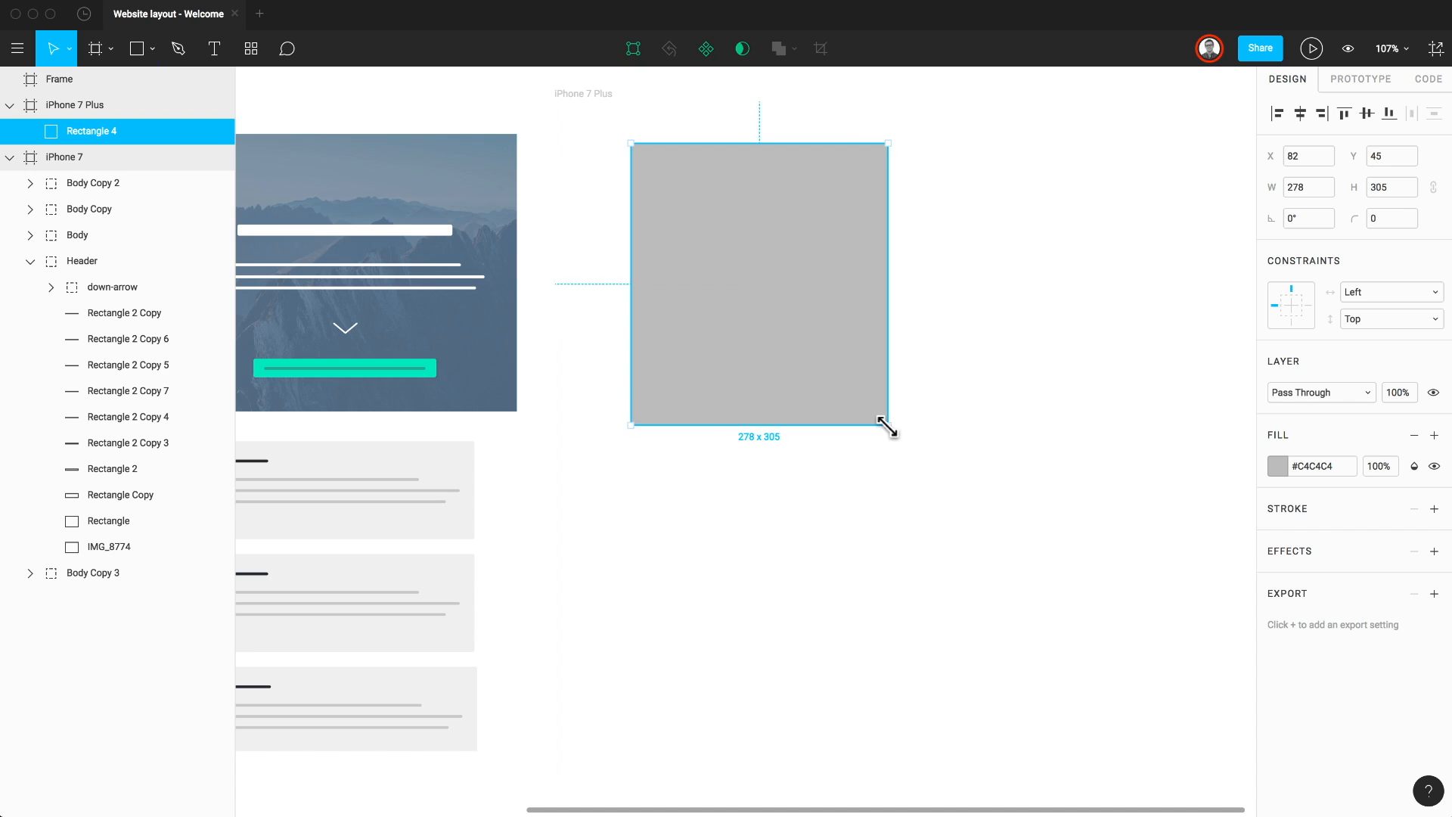
pyautogui.click(1277, 463)
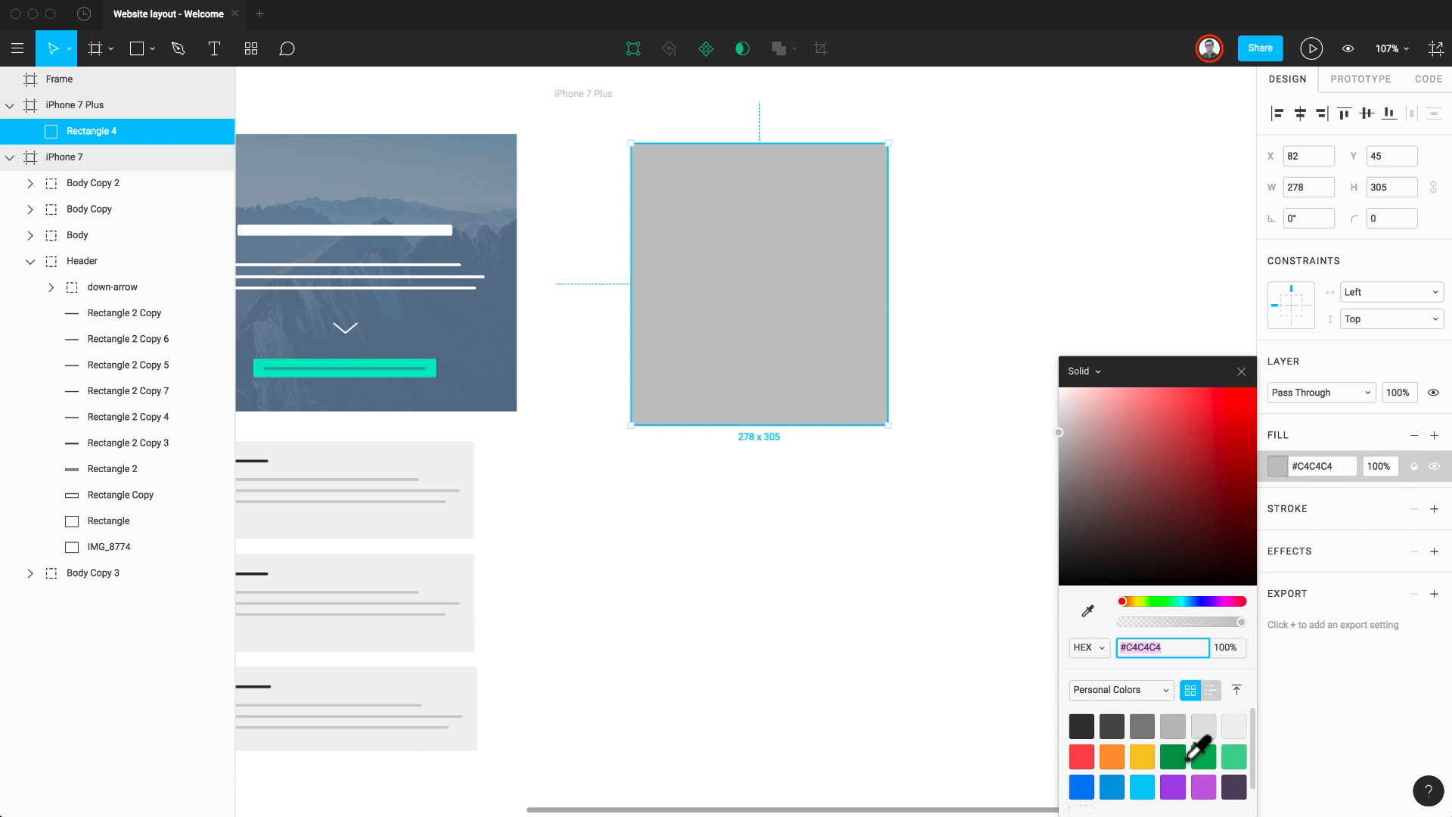
pyautogui.click(1083, 784)
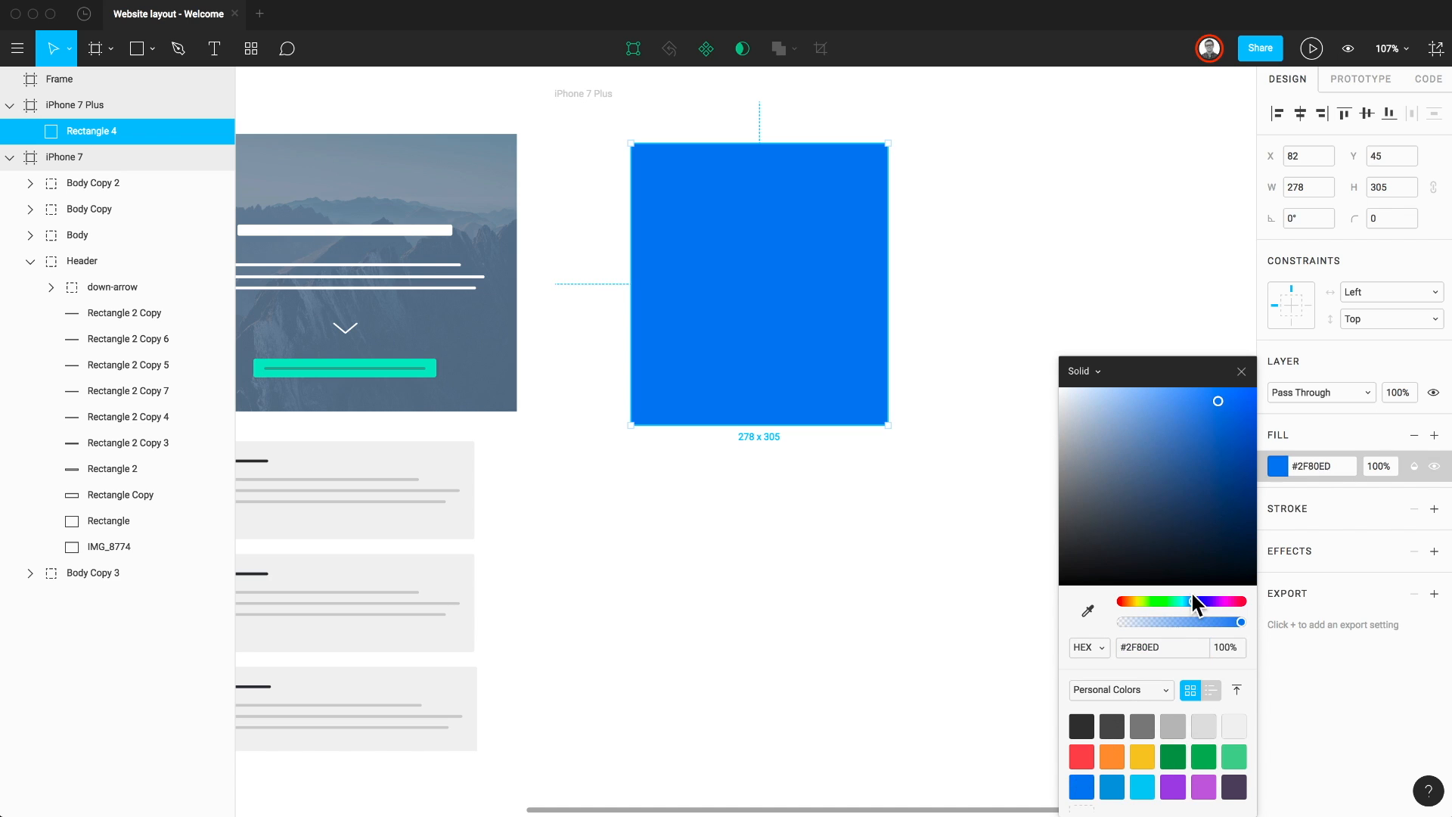
pyautogui.click(1254, 385)
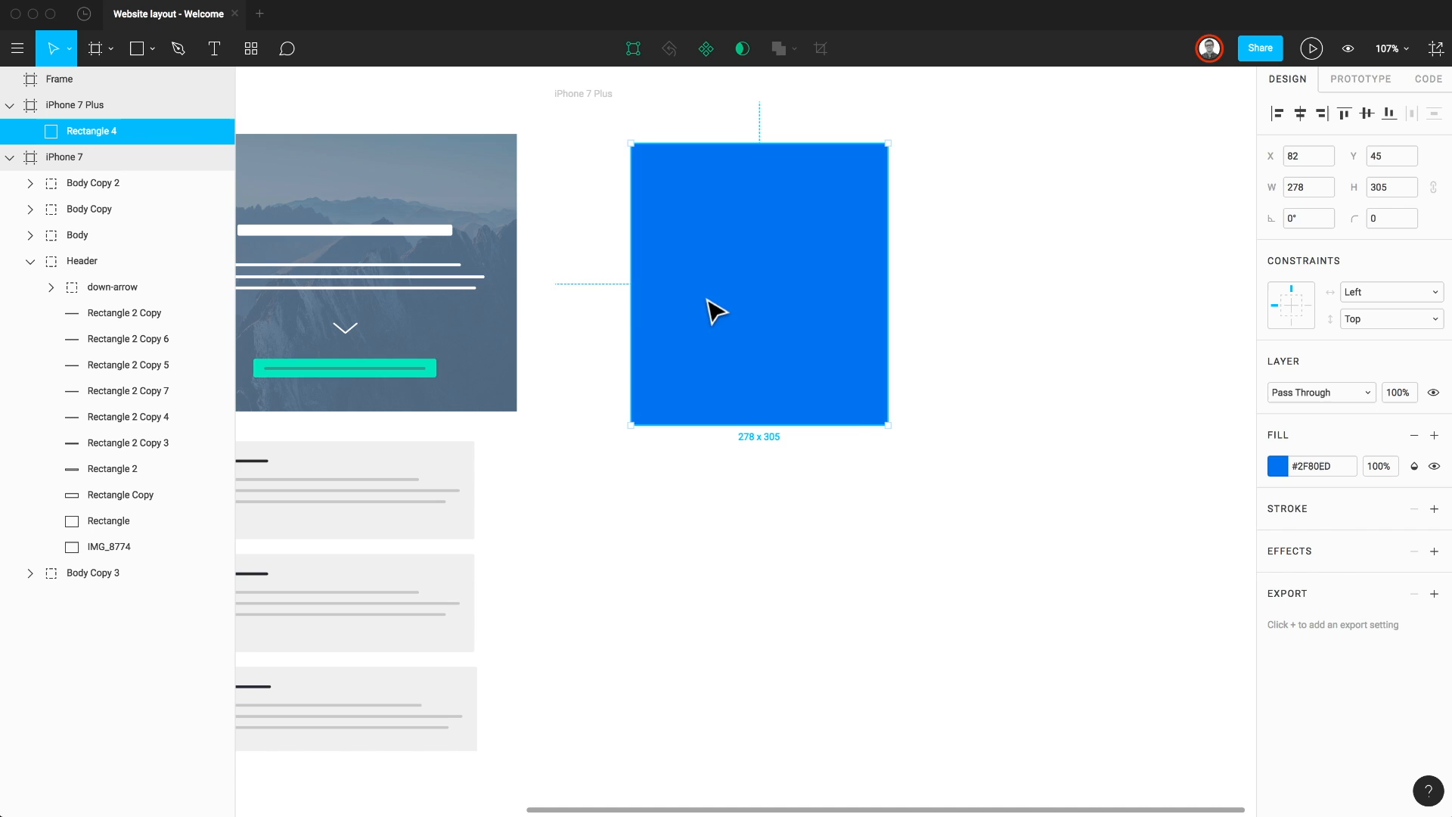
# Step: Turn the blue rectangle into a component and place a copy of it directly below, at X 82, Y 381
pyautogui.click(703, 50)
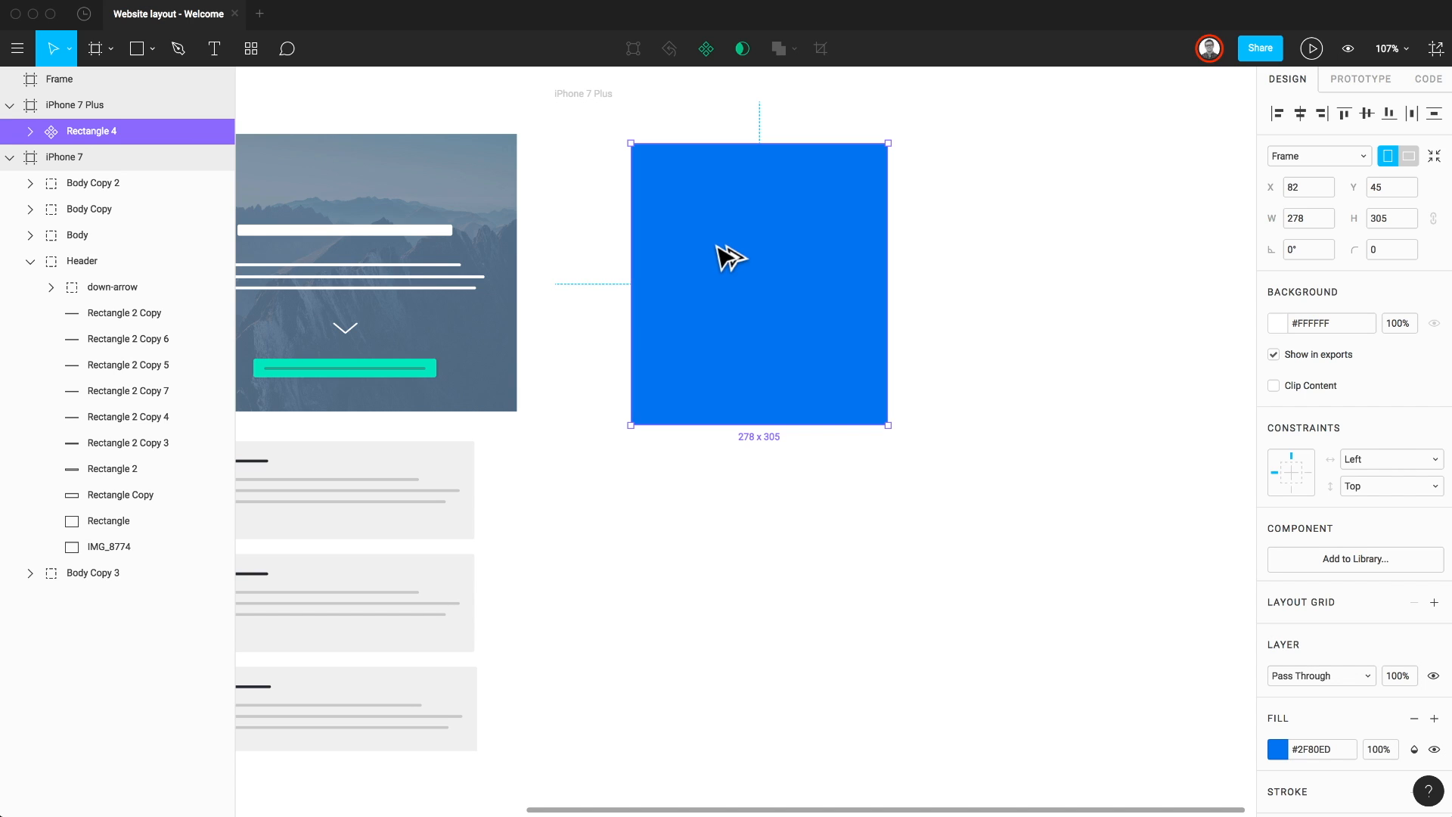
pyautogui.moveTo(720, 249); pyautogui.dragTo(746, 454)
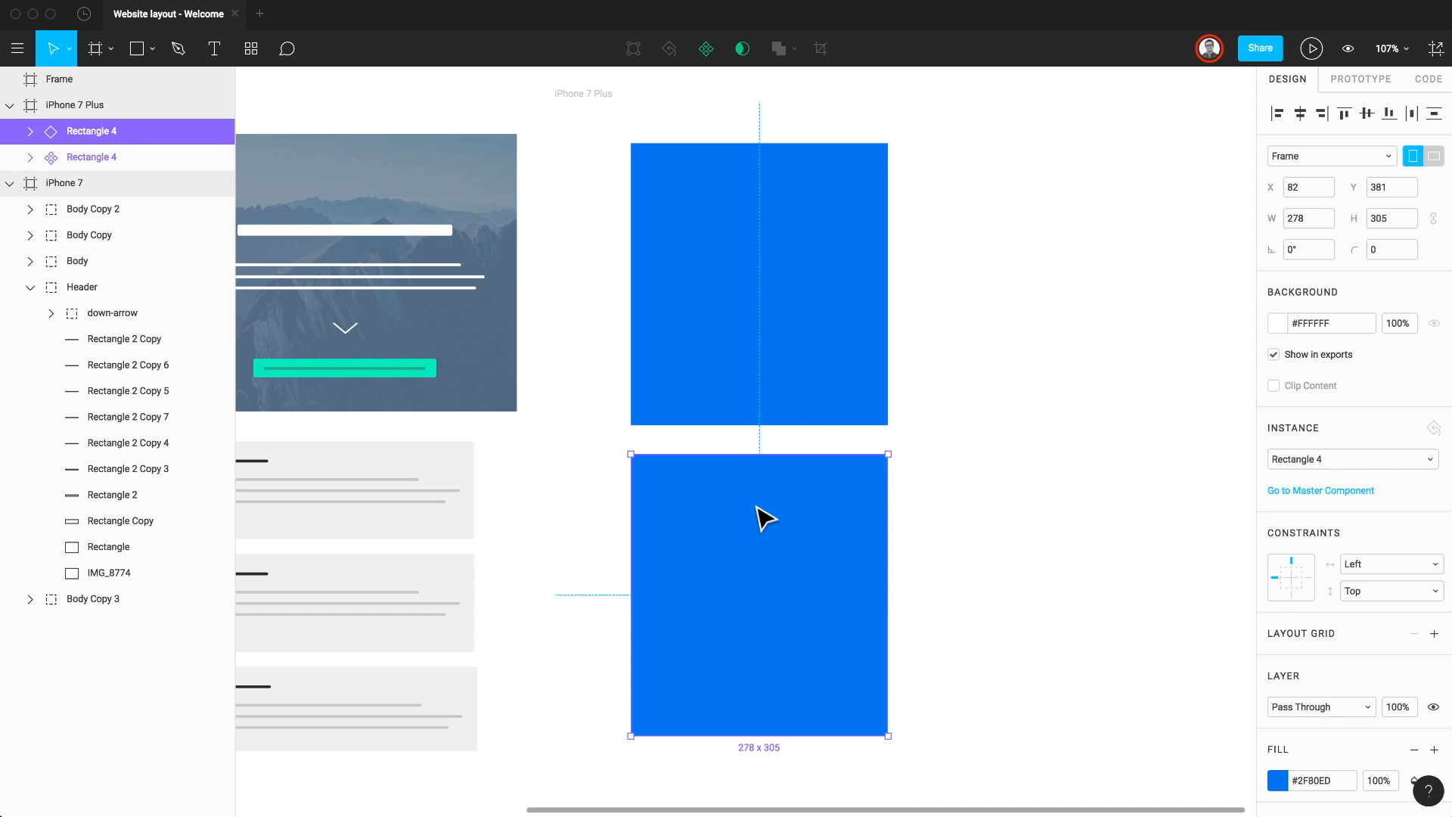
# Step: Select the master component and change its fill to orange #F2994A
pyautogui.press('Tab')
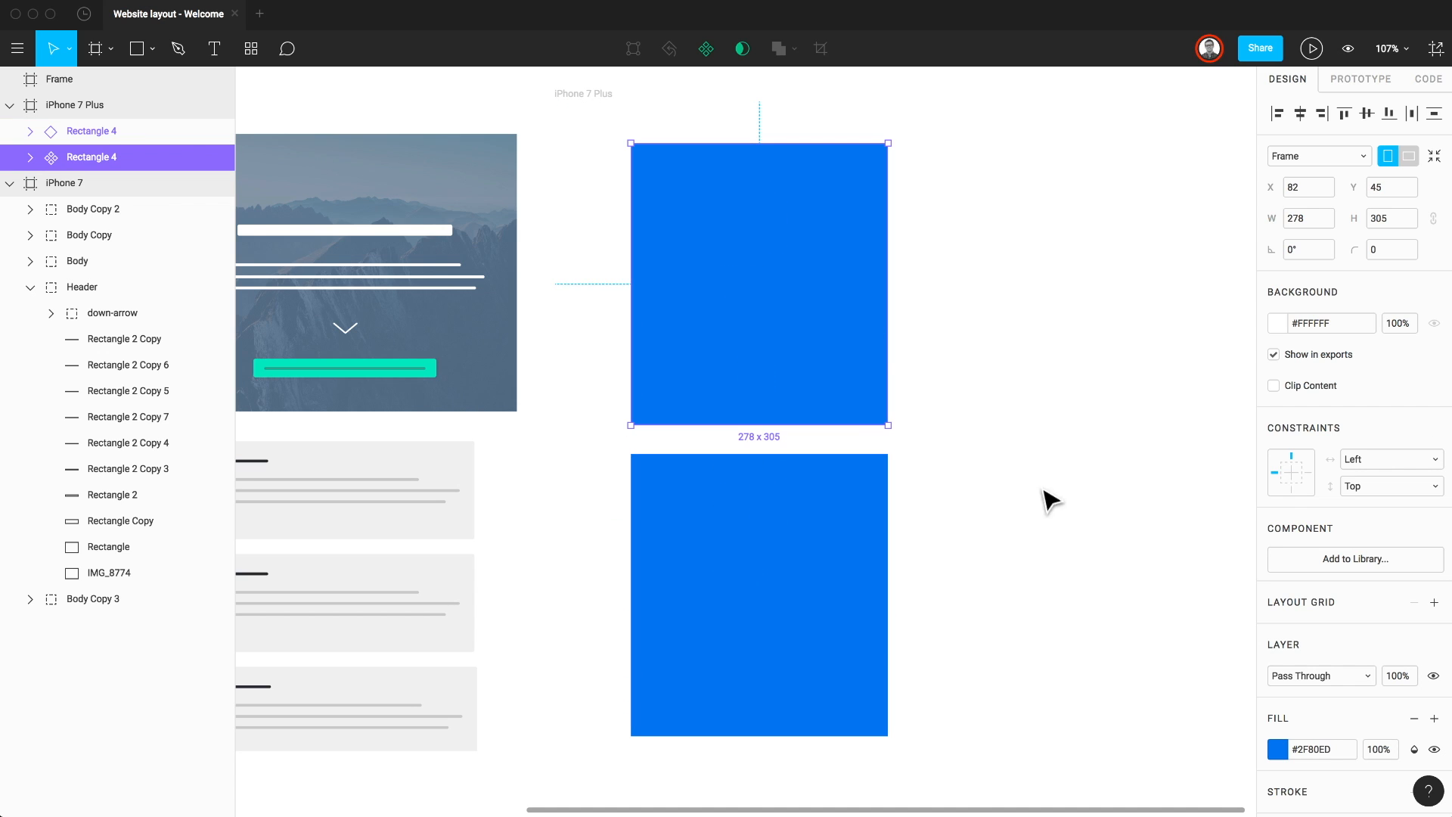
pyautogui.click(1278, 747)
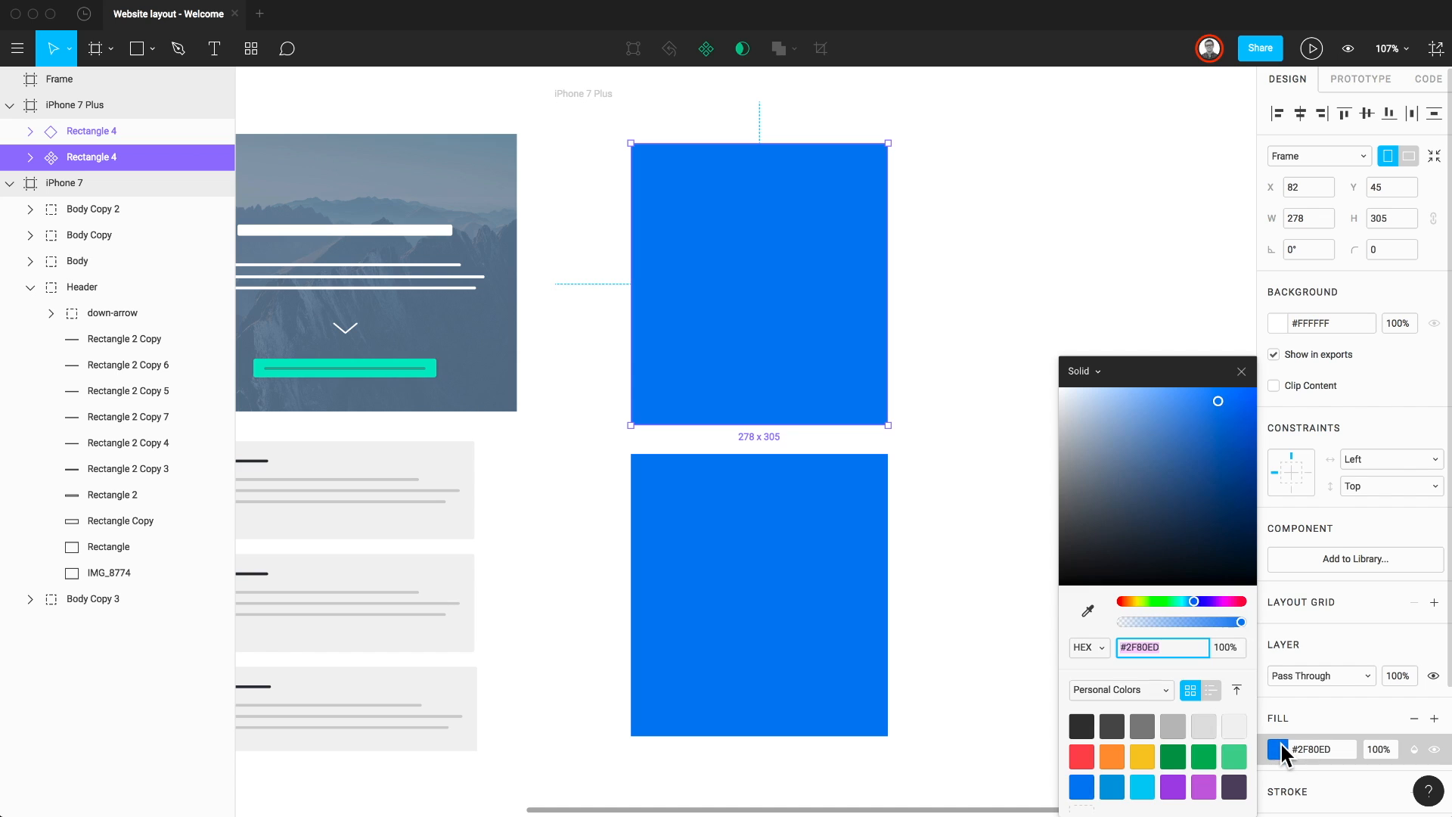
pyautogui.click(1113, 750)
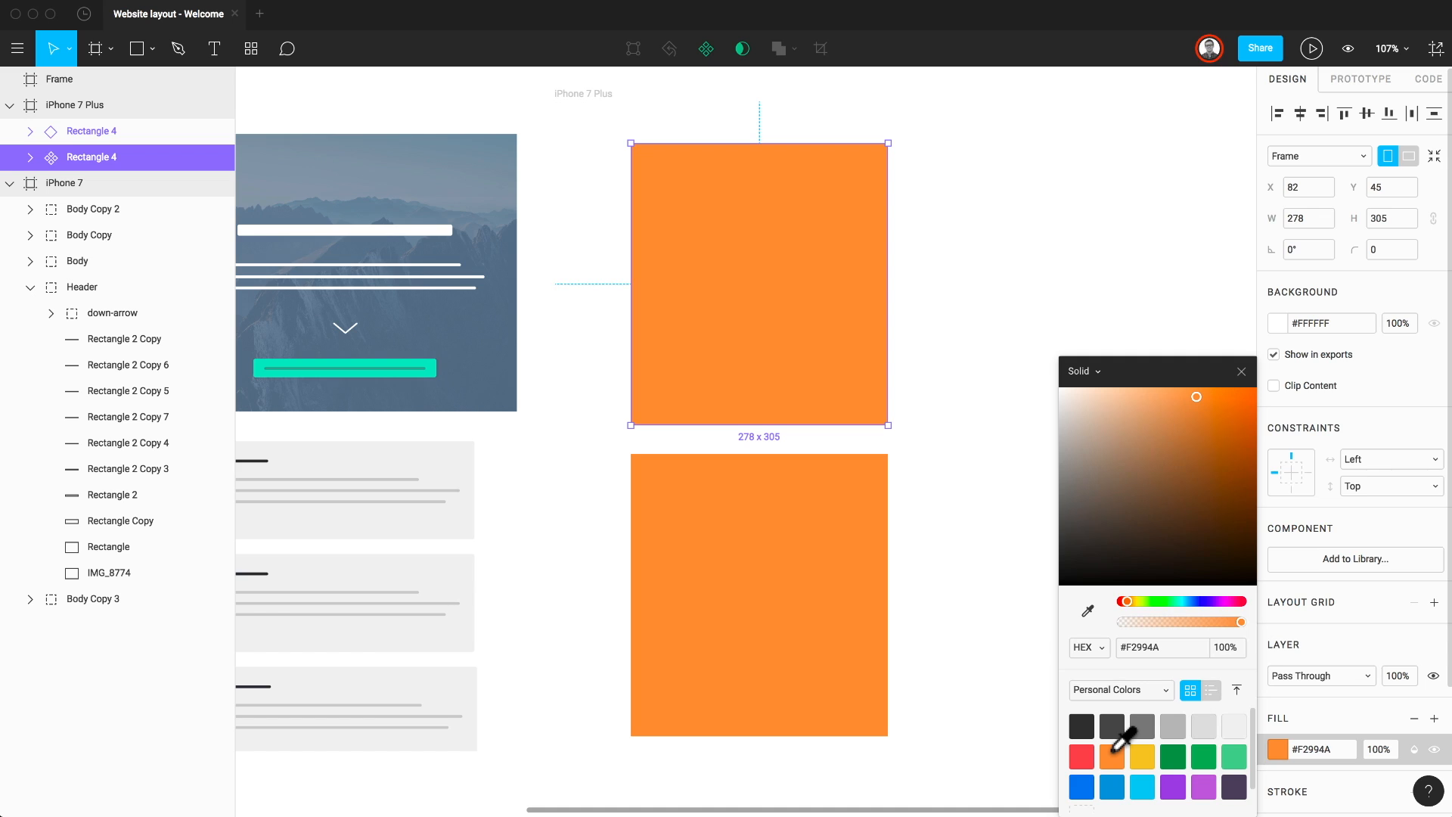
pyautogui.click(1241, 372)
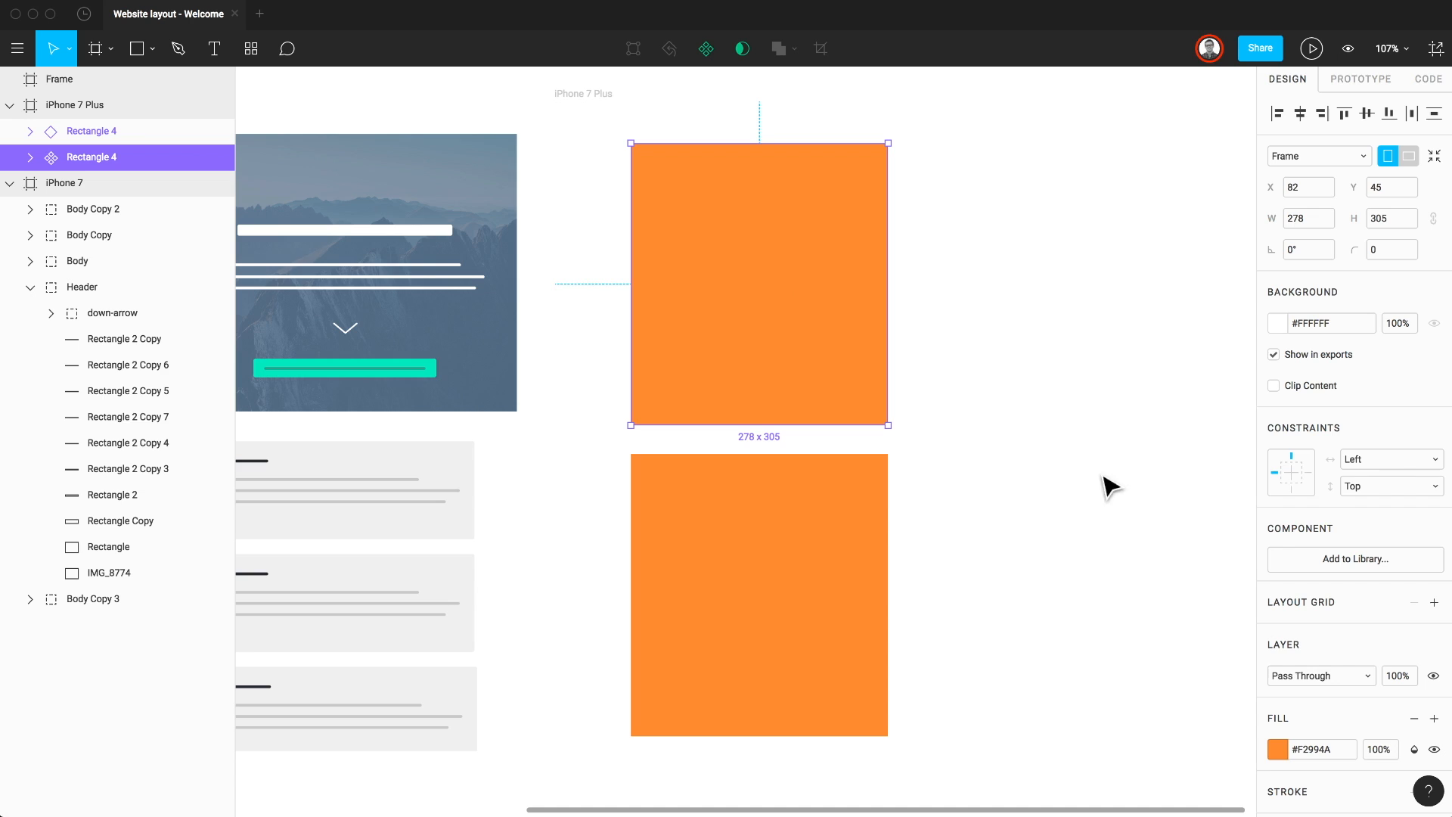
# Step: Add the orange master component to the team library, moving the file to a new Web Layout project under Company X
pyautogui.click(1286, 560)
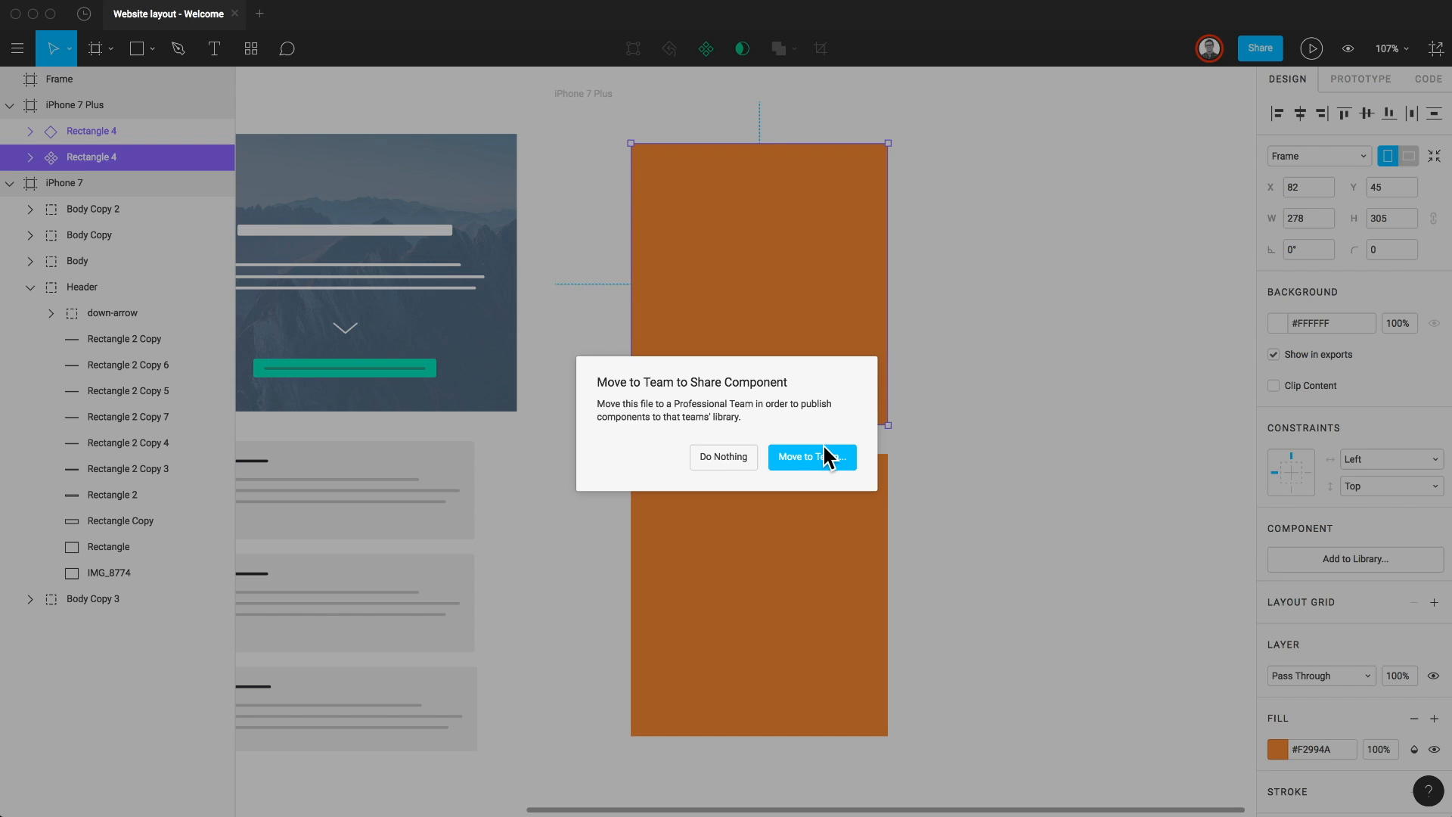
pyautogui.click(835, 466)
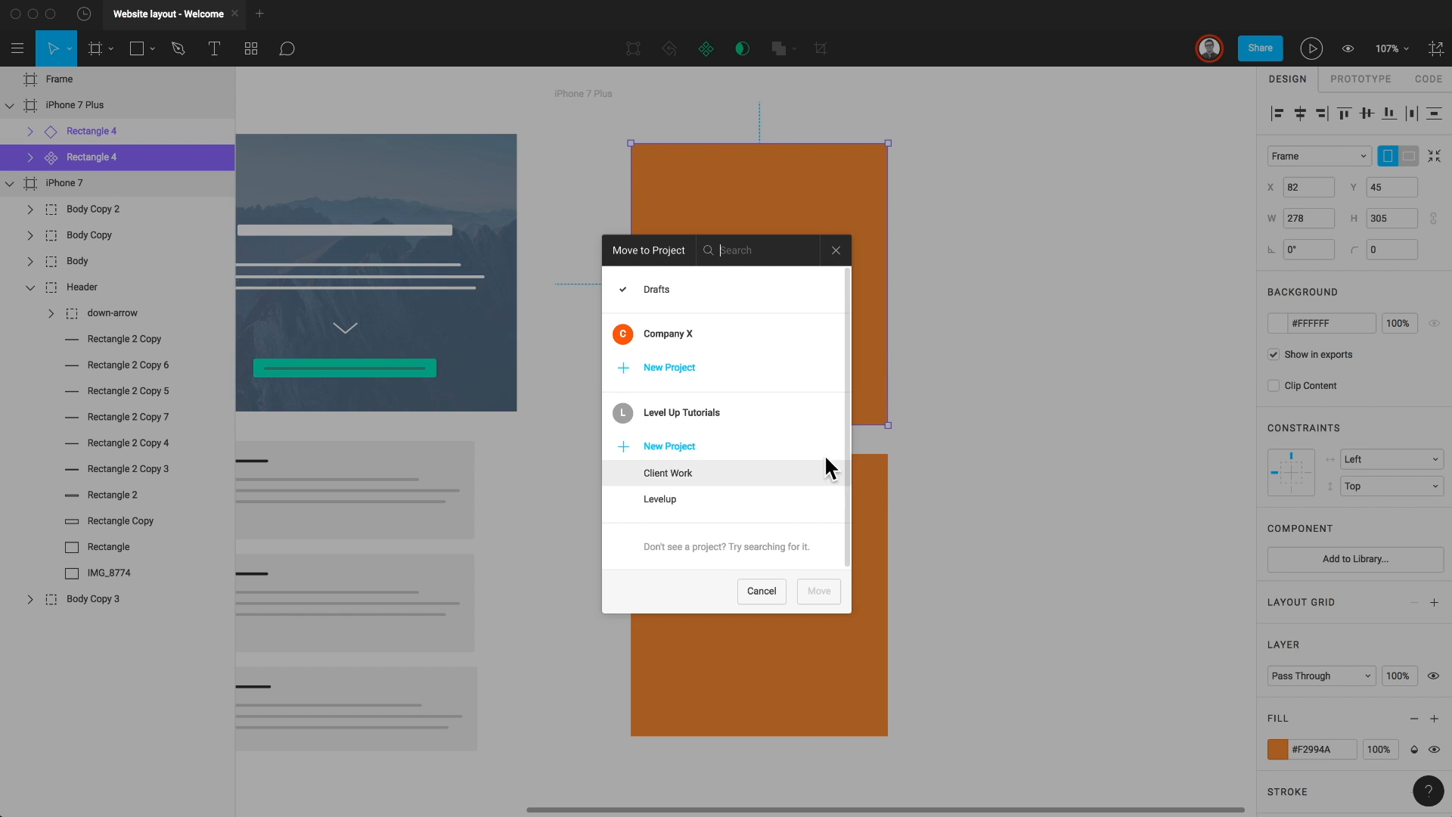
pyautogui.click(690, 369)
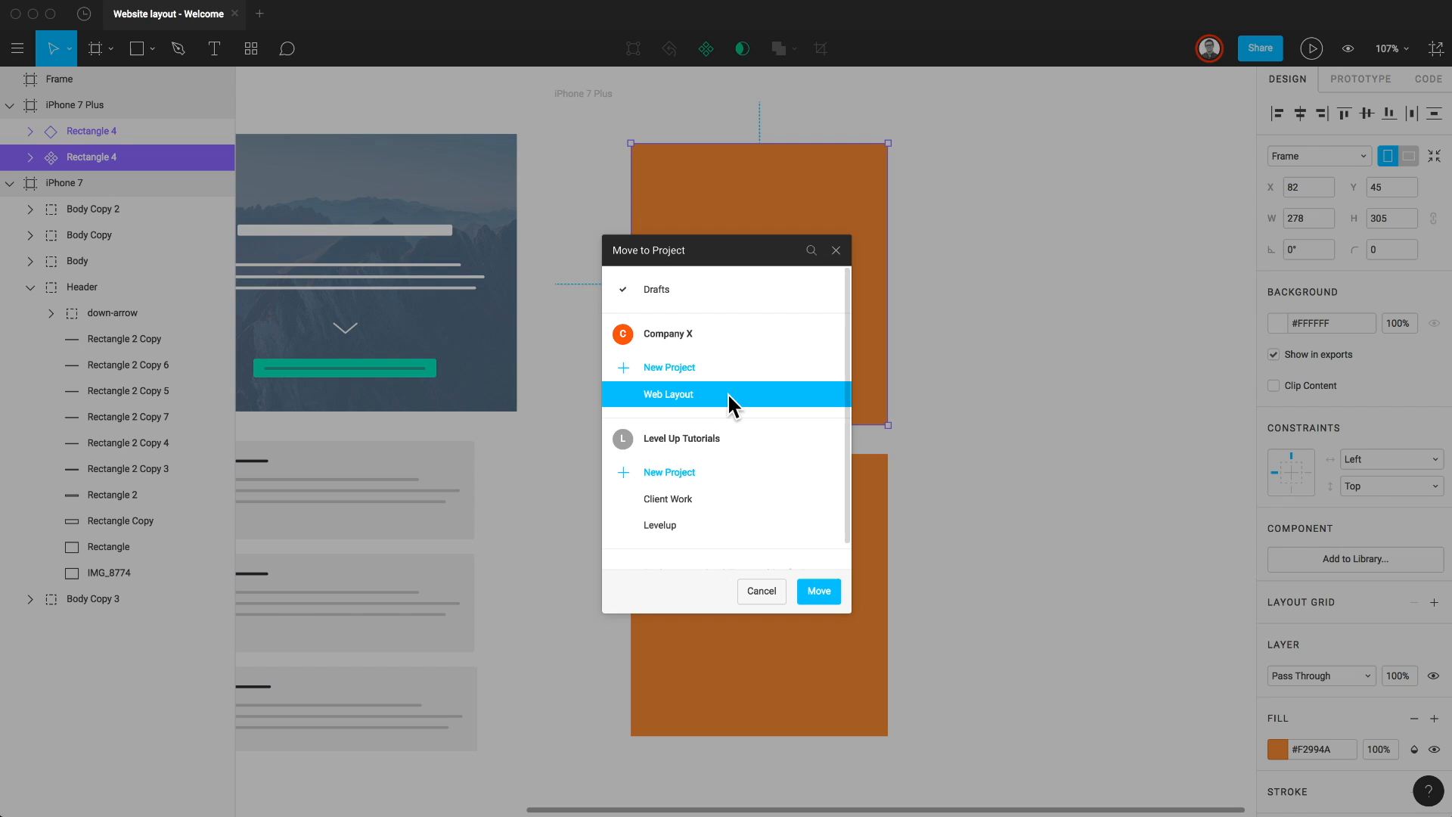
pyautogui.click(815, 594)
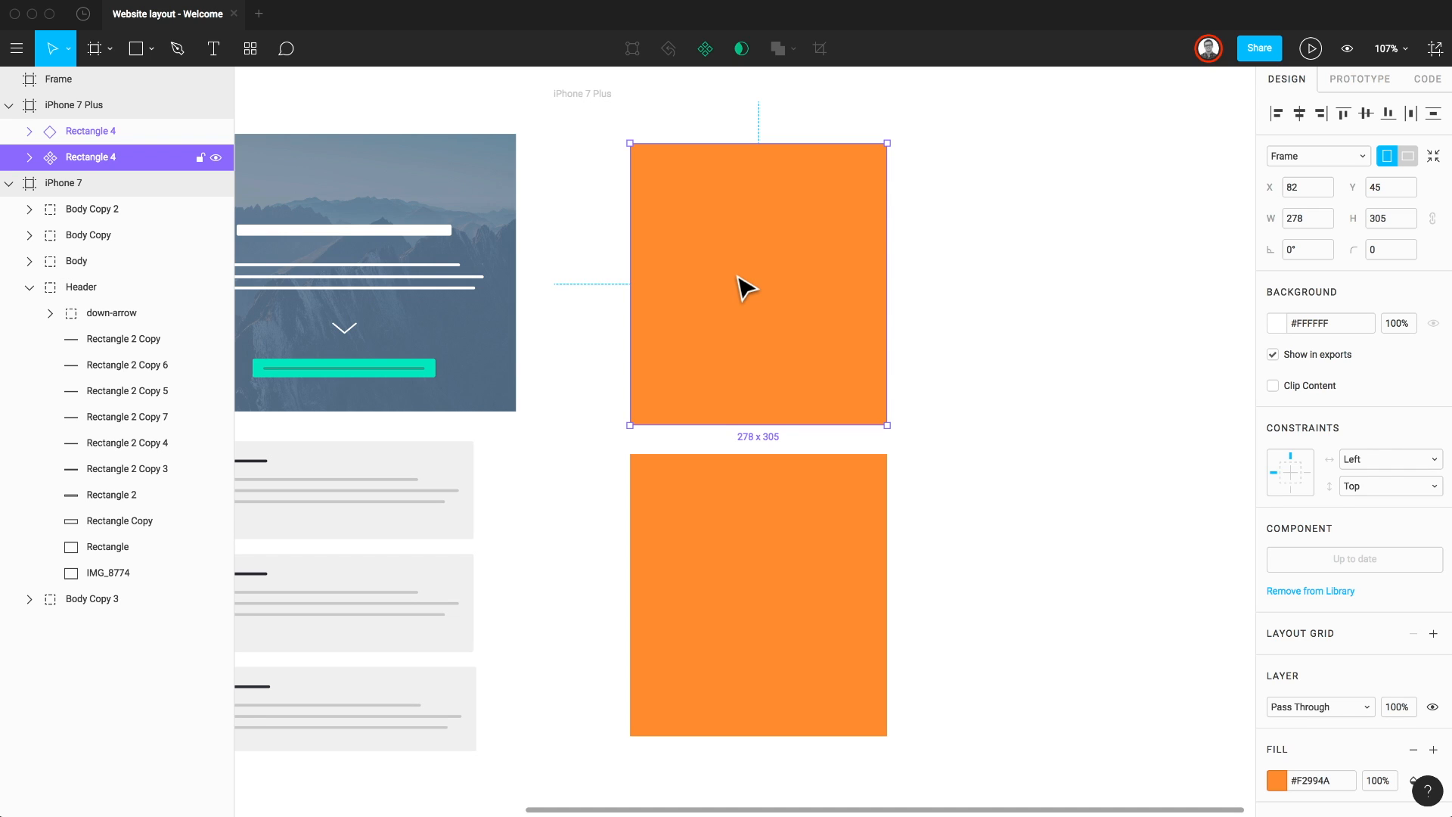
# Step: Open the Team Library to view Company X's shared components
pyautogui.click(253, 54)
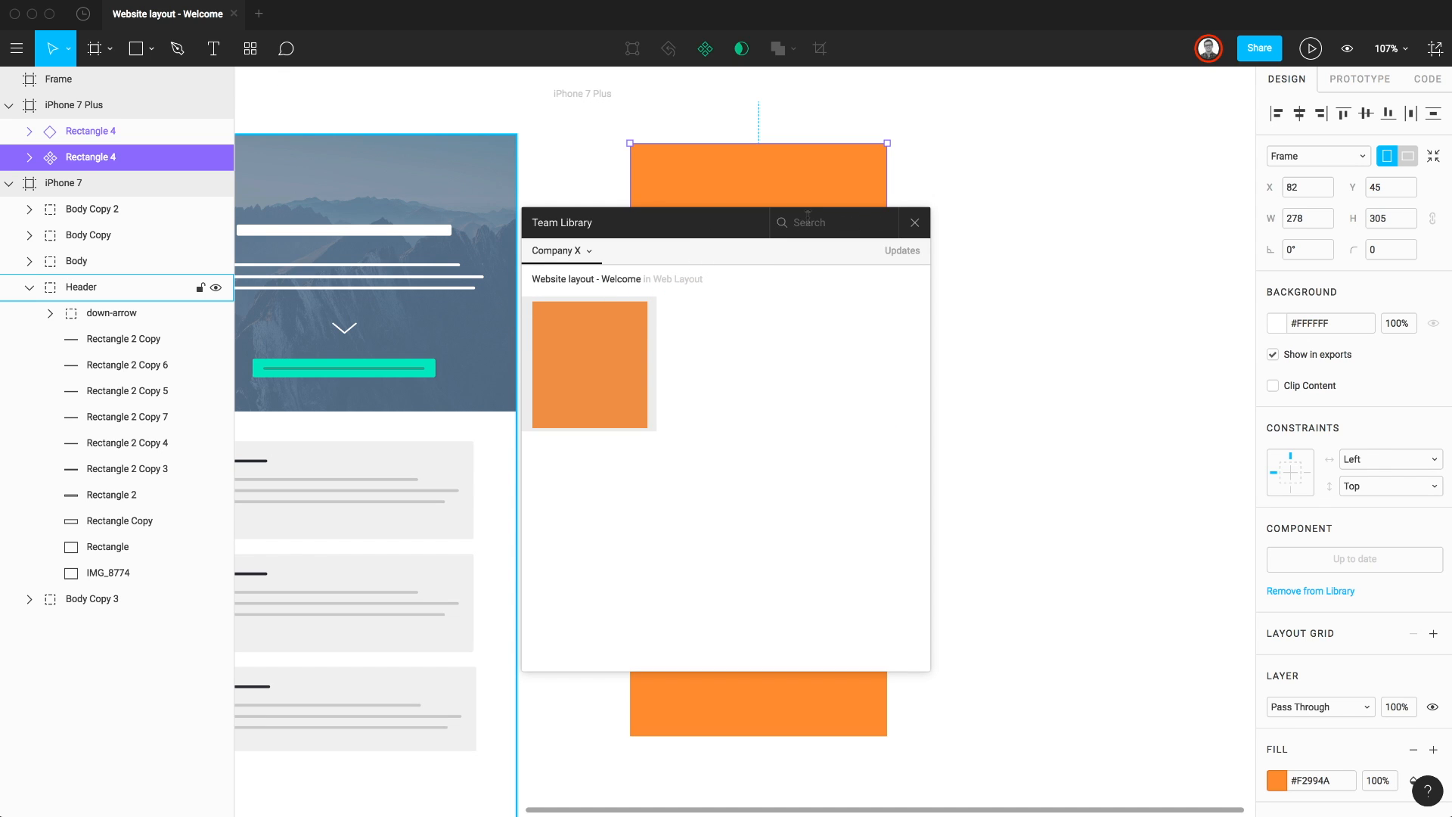
# Step: Search Company X's team library for "Re"
pyautogui.write('Re')
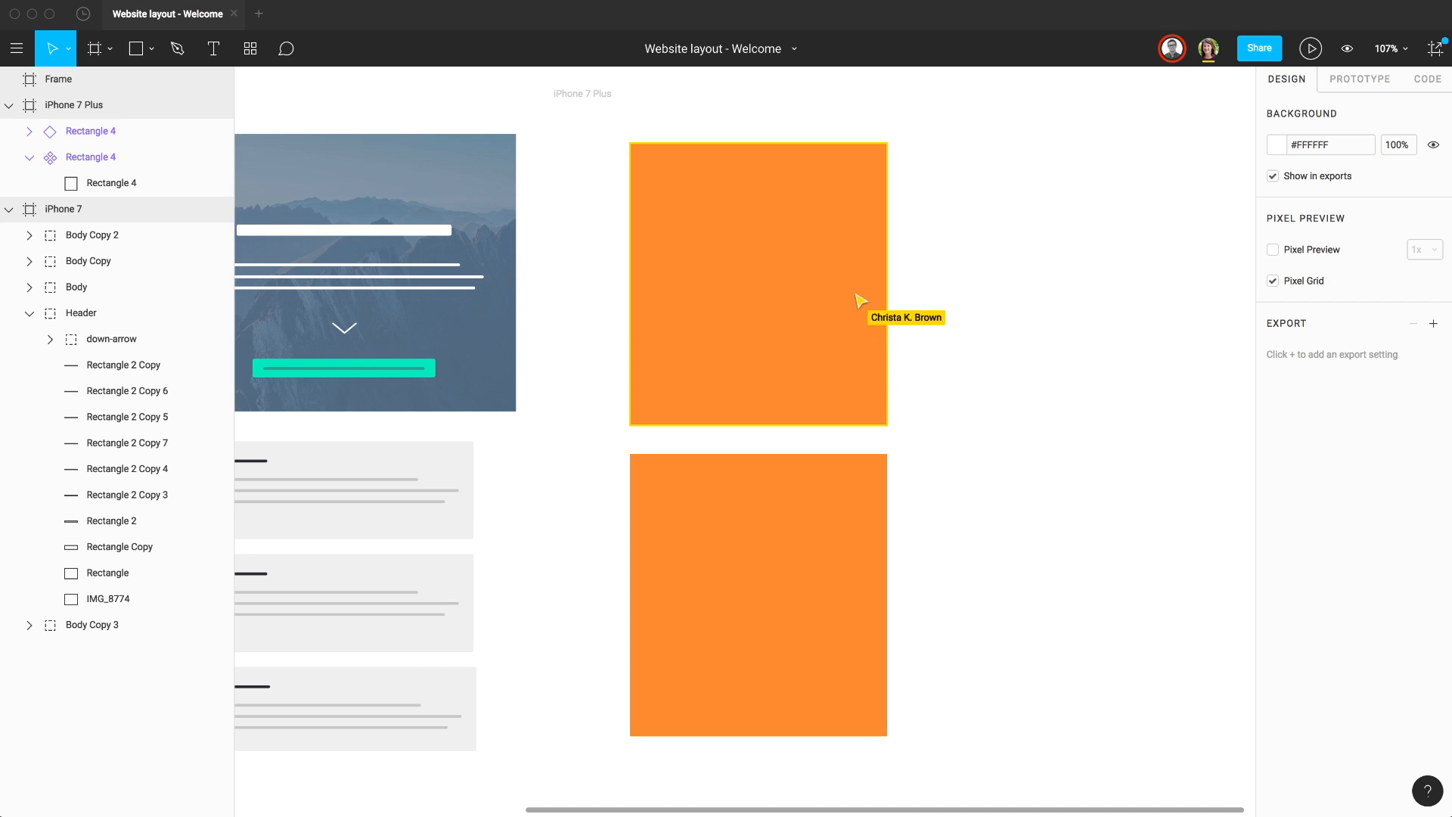
# Step: Open the view options and examine the Multiplayer Cursors setting
pyautogui.click(1187, 127)
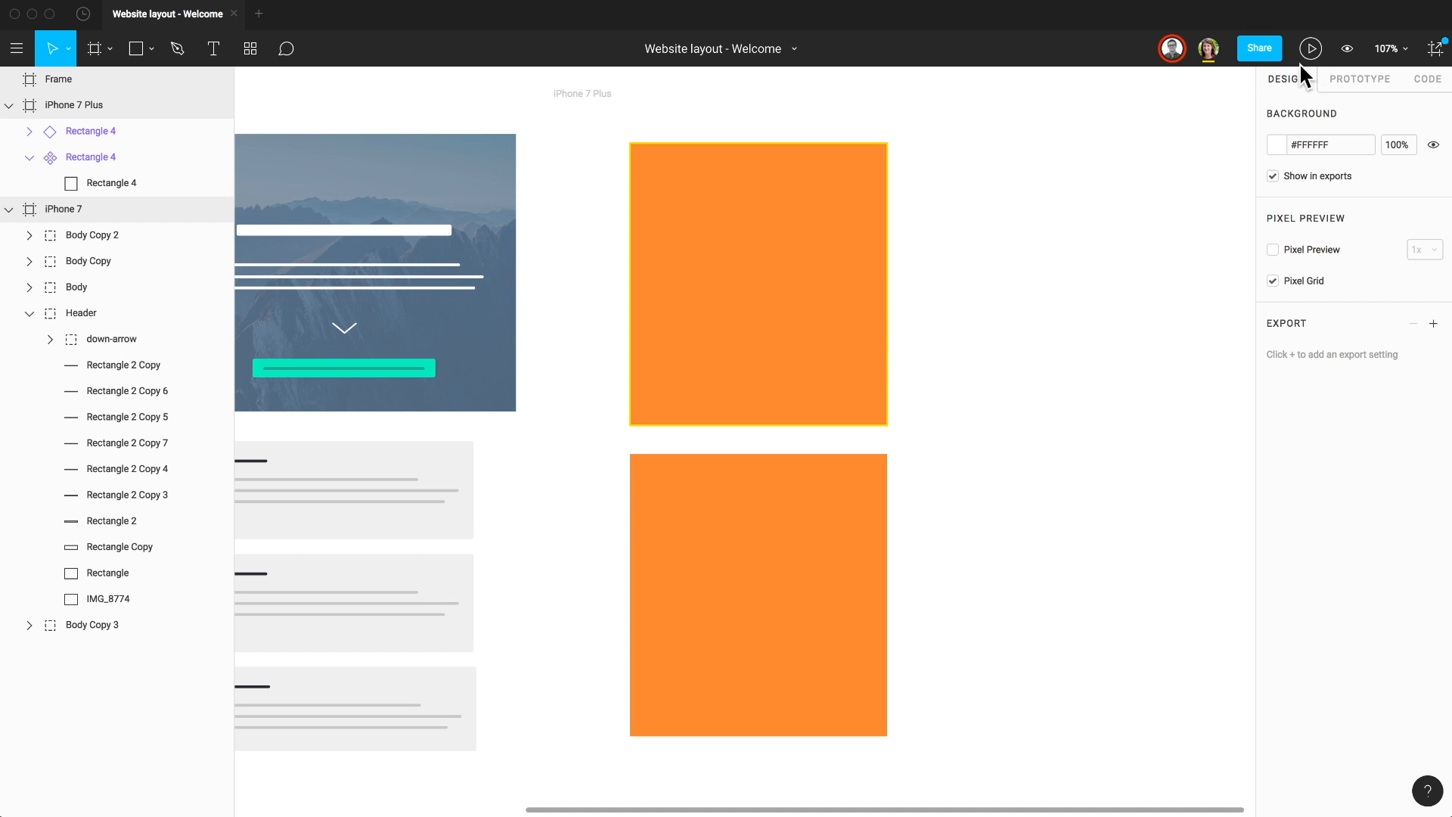
pyautogui.click(1345, 50)
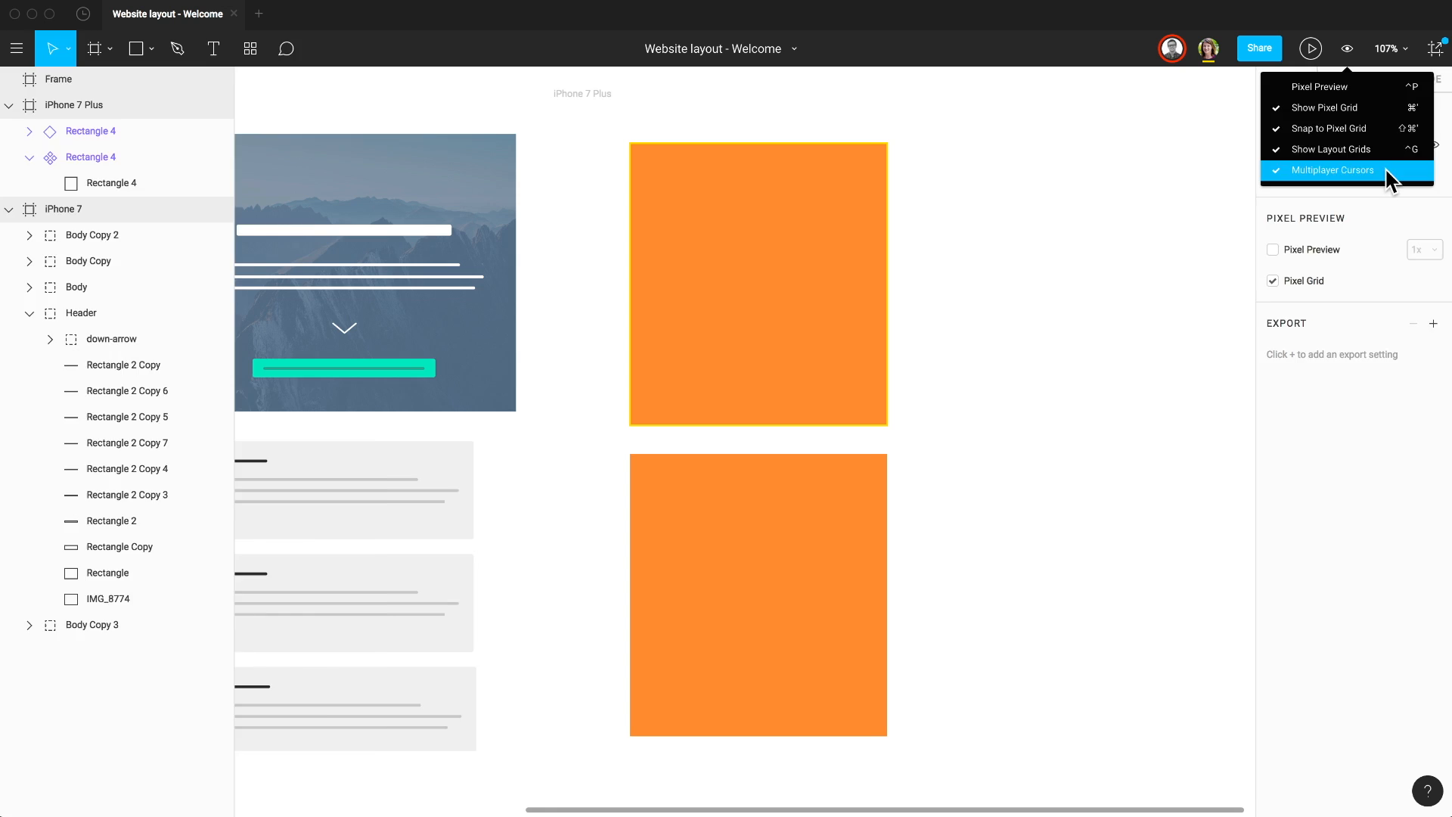
# Step: Post the comment "This should be blue." on the upper orange rectangle in the iPhone 7 Plus frame and leave comment mode
pyautogui.click(301, 49)
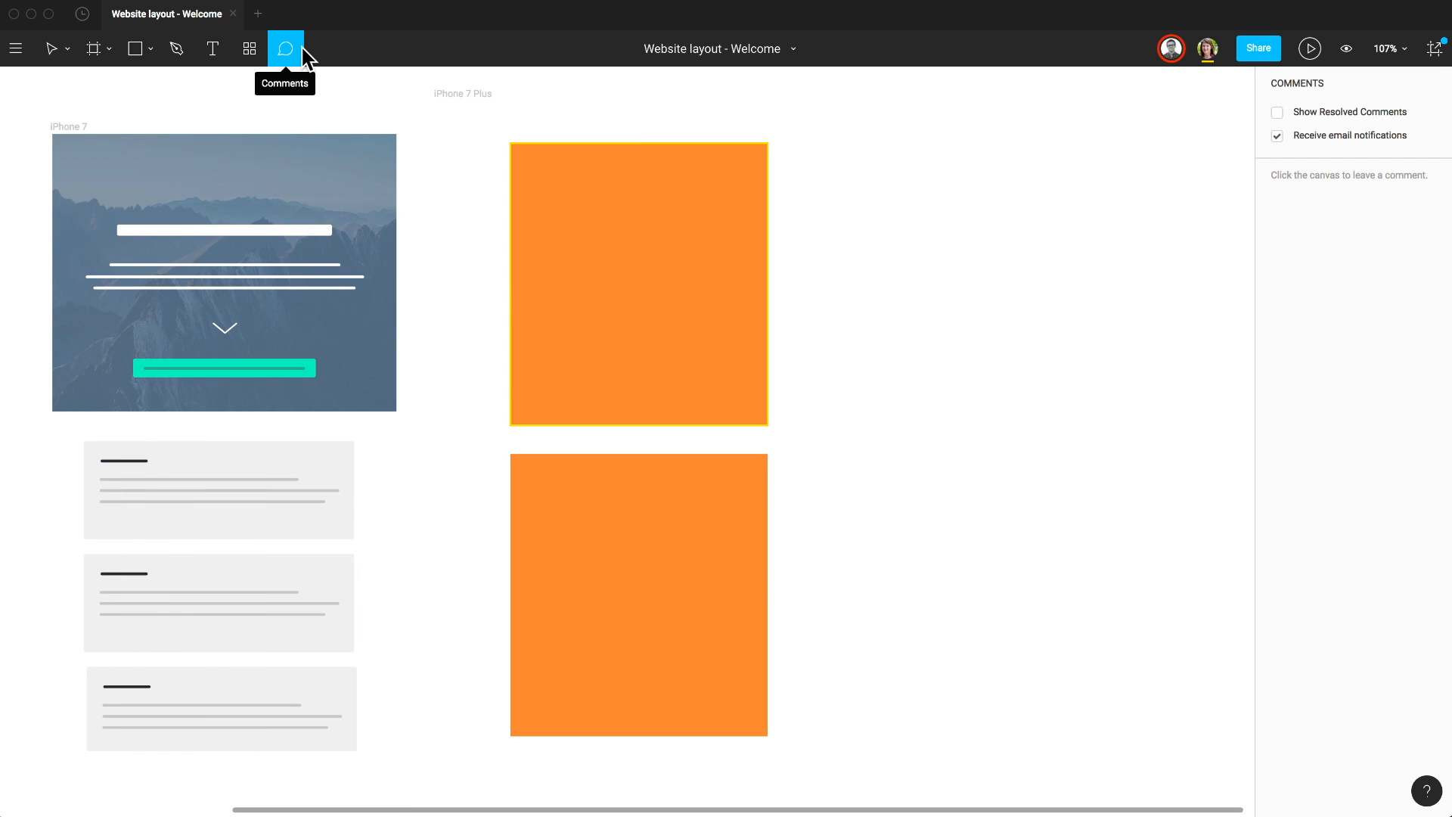
pyautogui.click(524, 137)
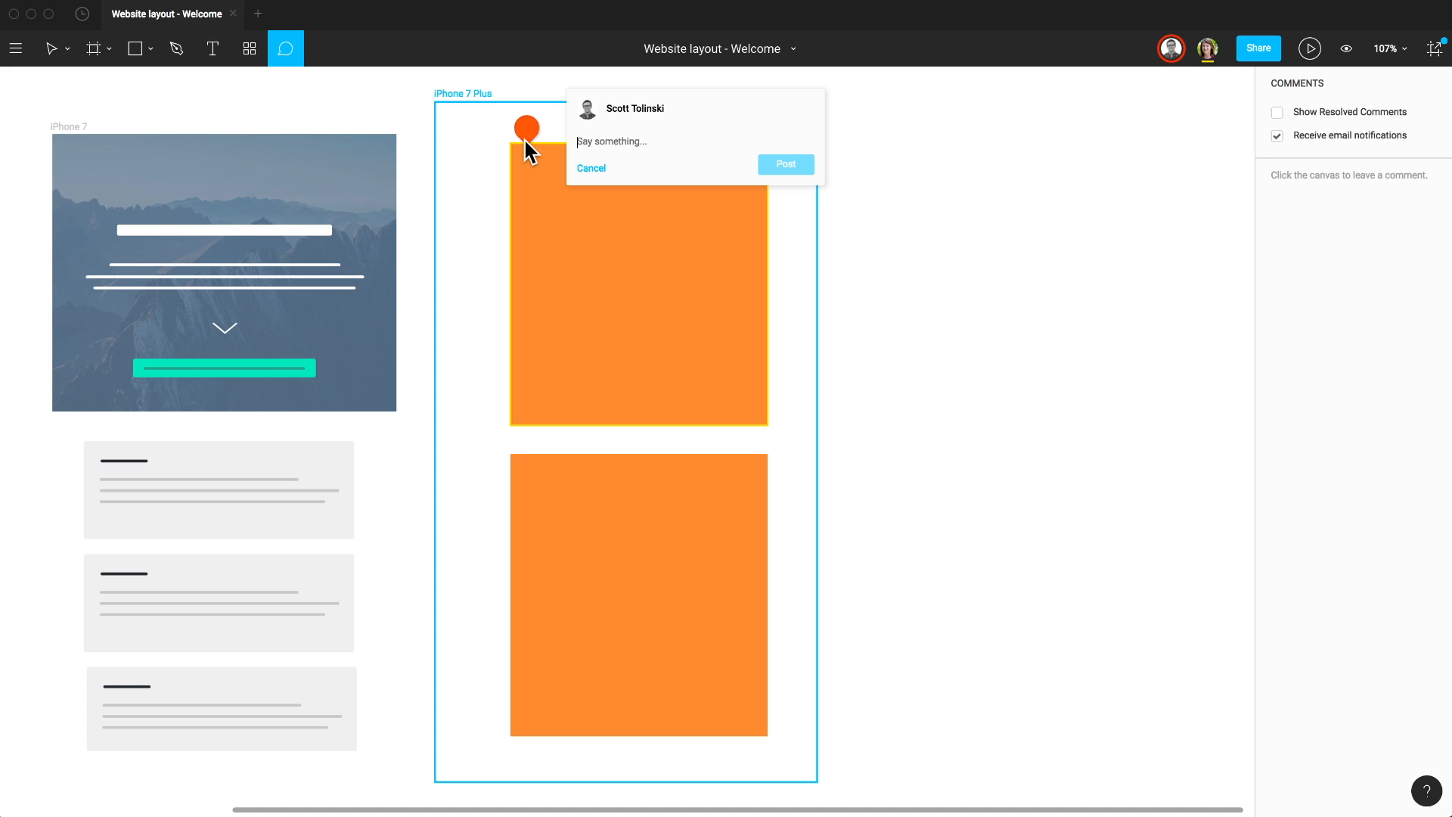
pyautogui.write('This should be blue.')
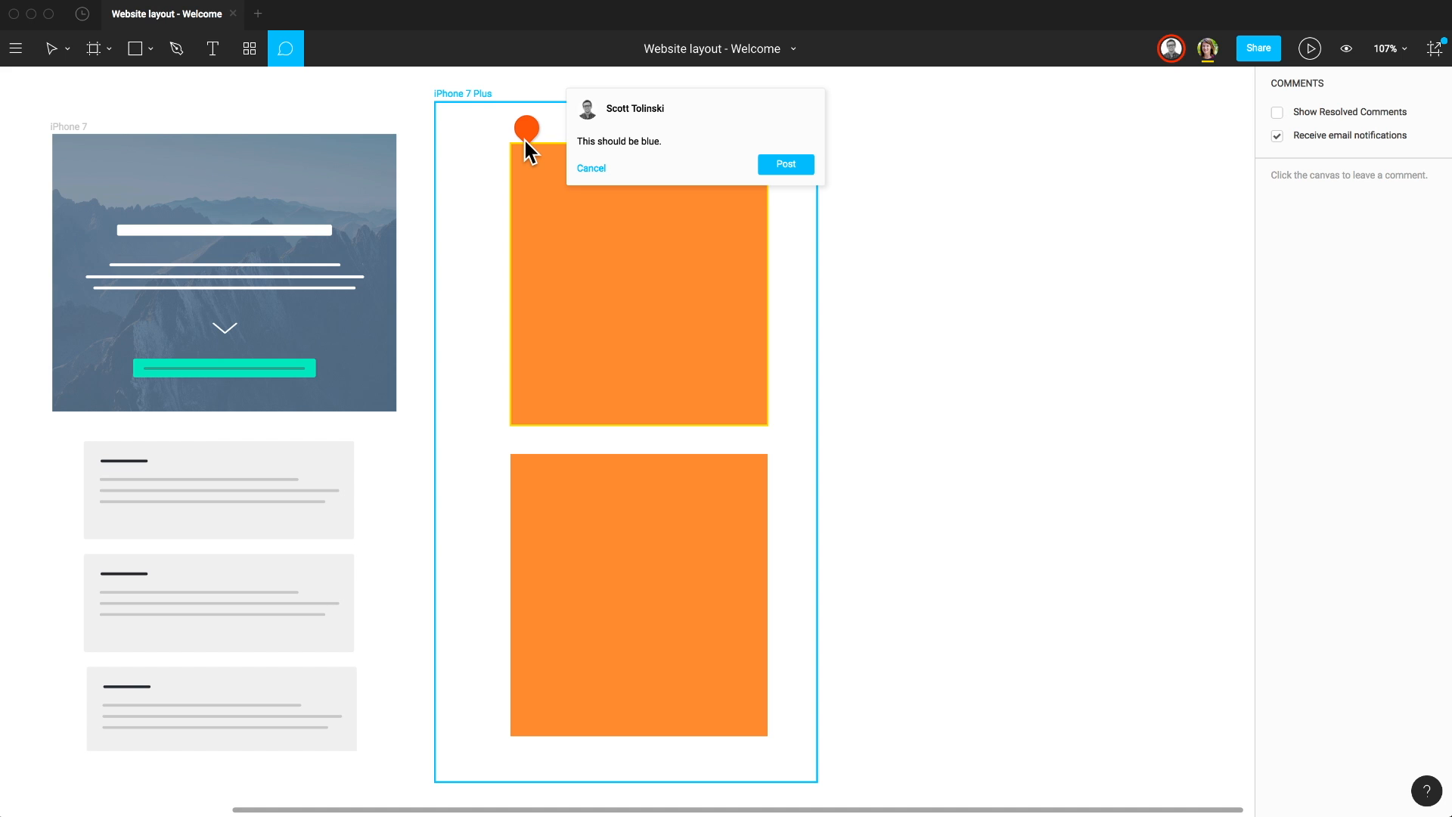
pyautogui.click(770, 160)
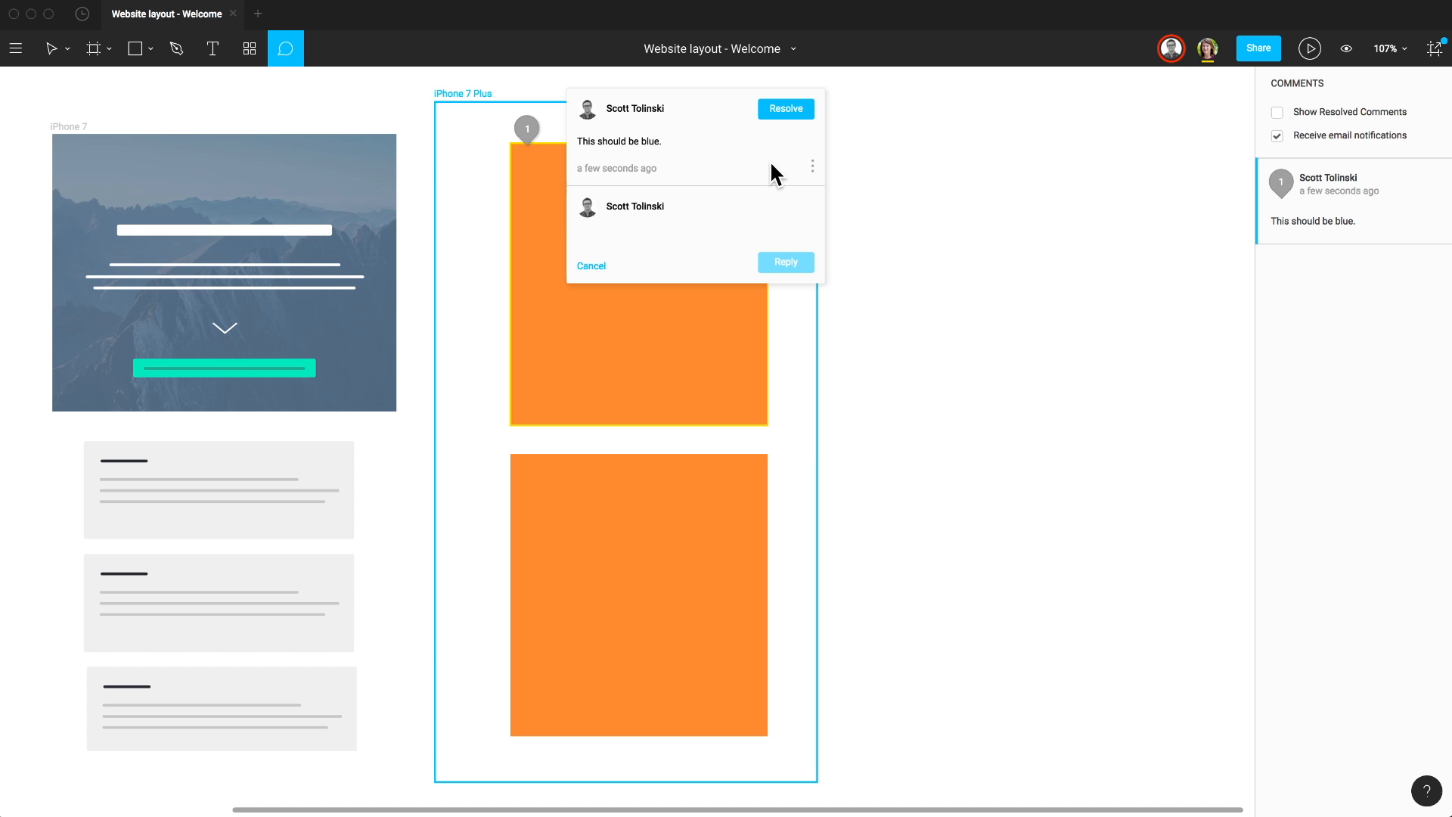
pyautogui.press('v')
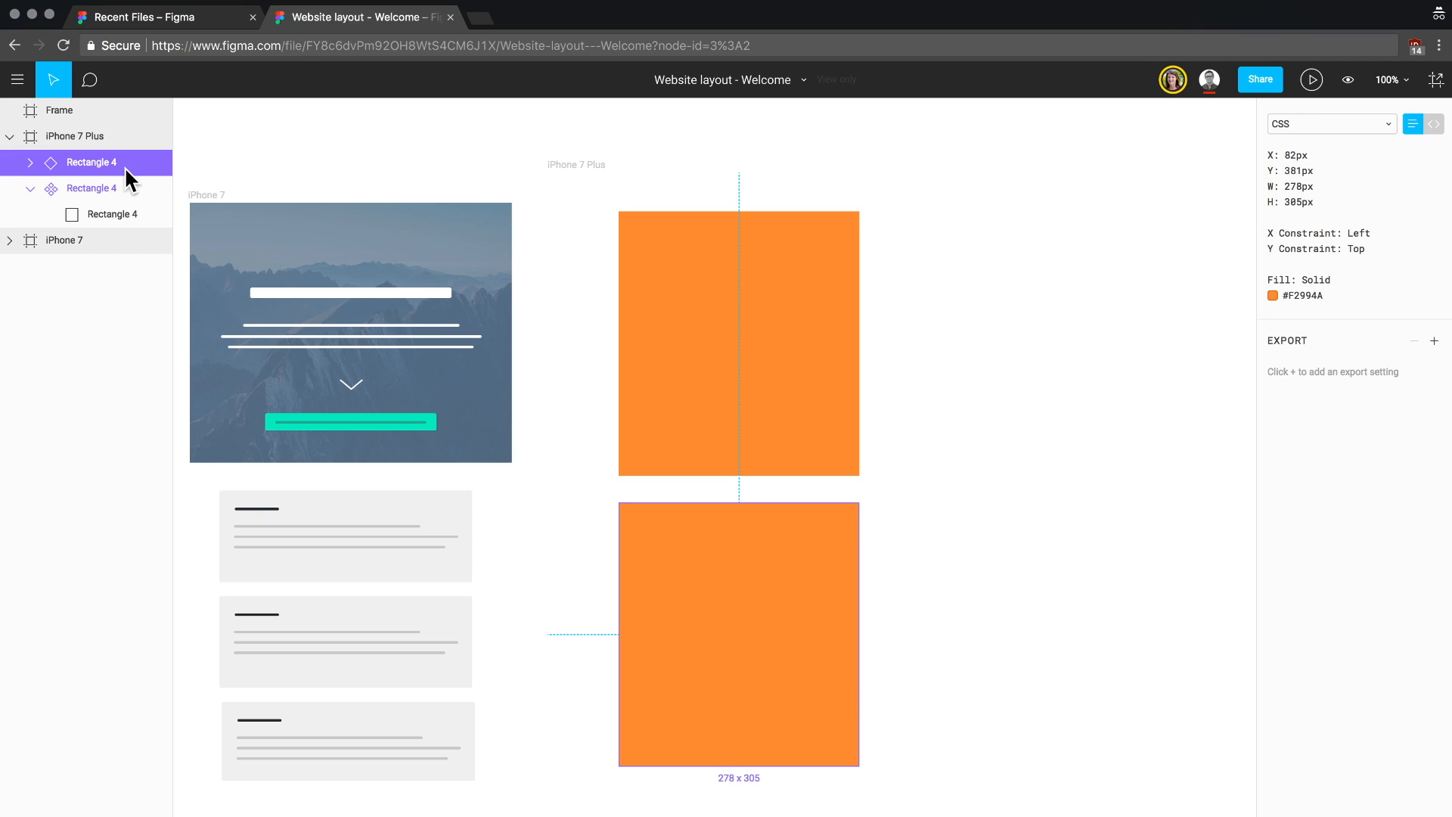
# Step: Inspect the code properties of the rectangle inside the master component and open the choice of code formats
pyautogui.click(125, 211)
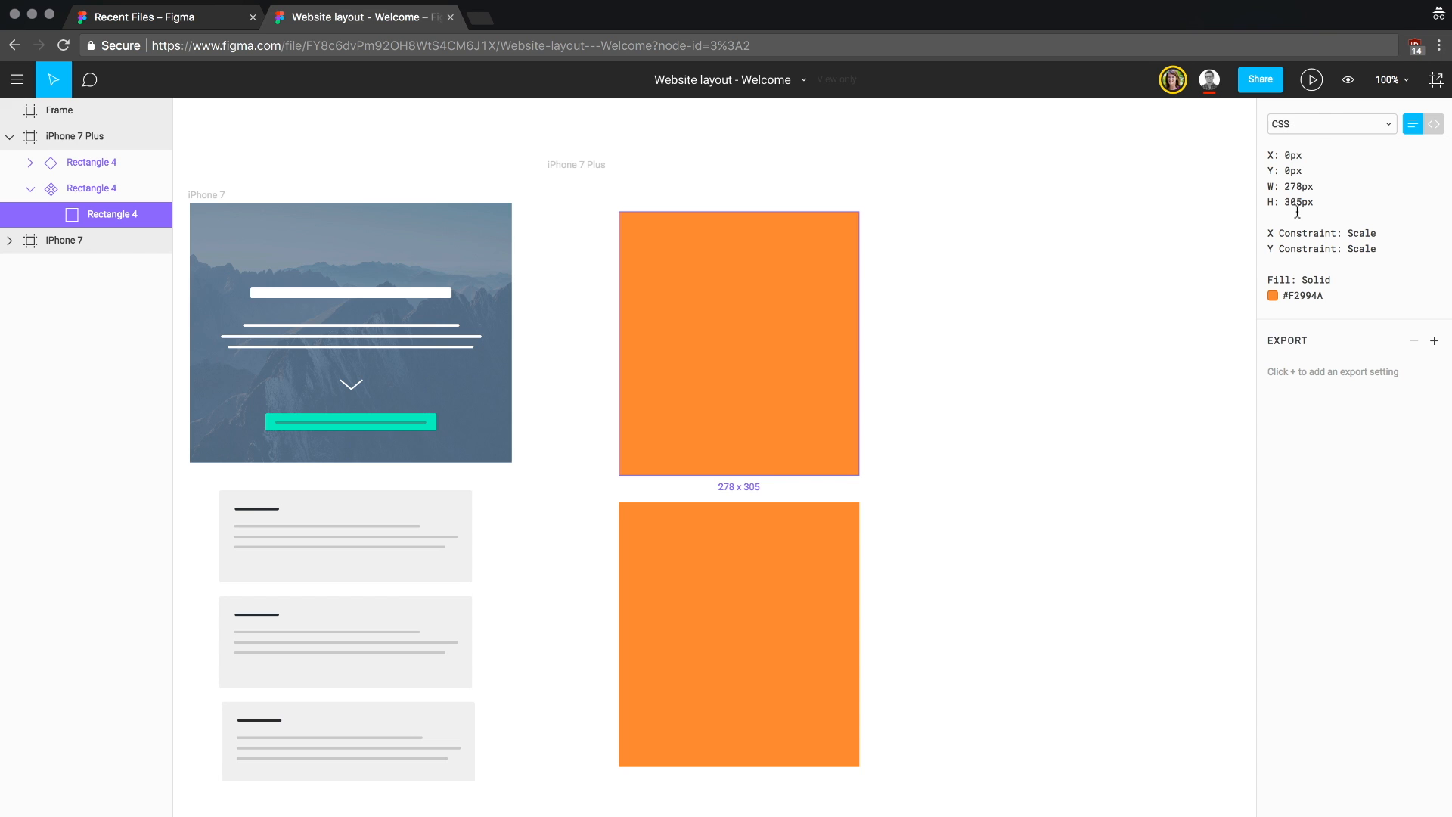
pyautogui.click(1302, 126)
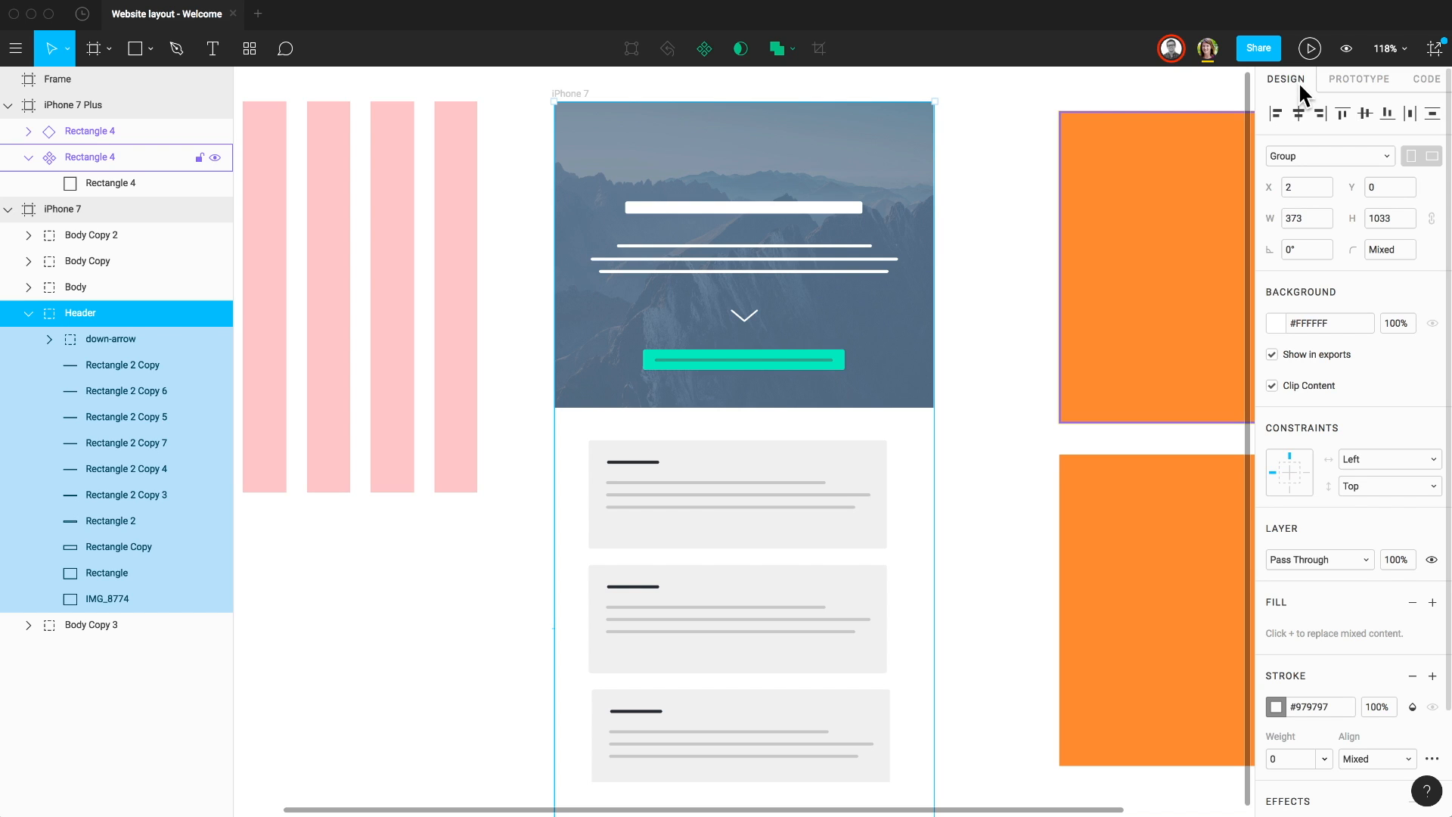
# Step: Switch to prototype mode and play the design as a presentation
pyautogui.click(1331, 81)
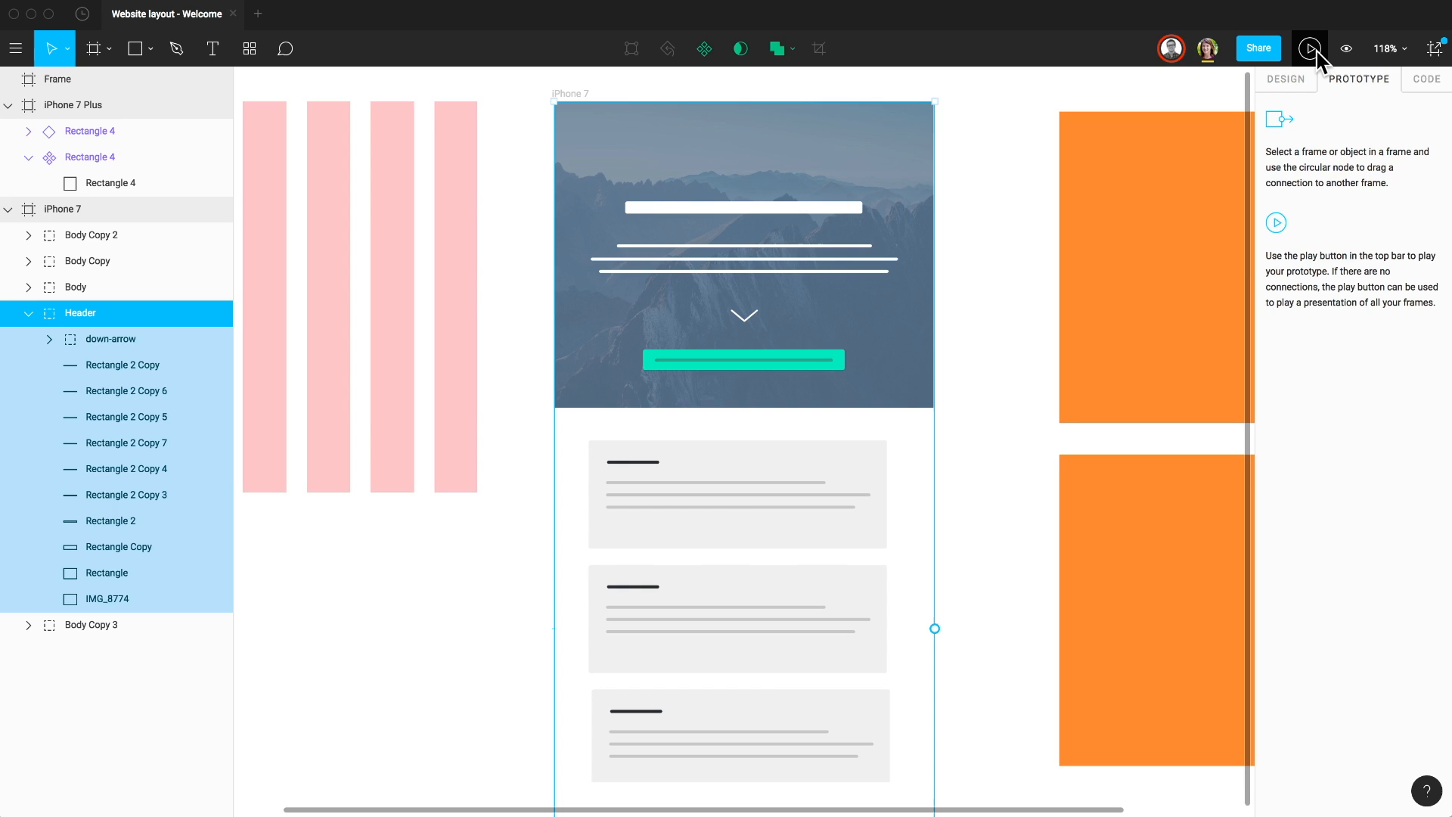
pyautogui.click(1317, 52)
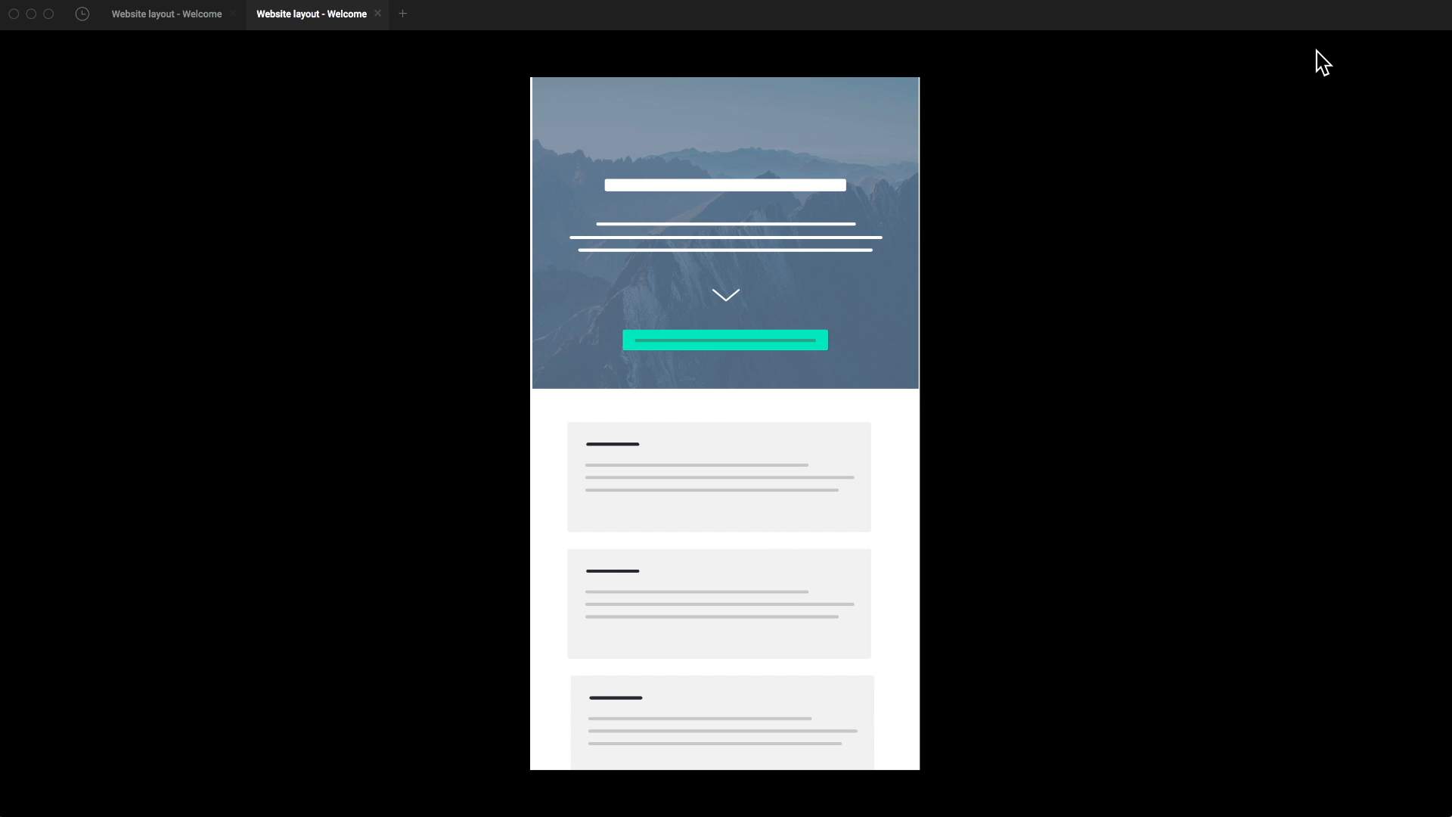
# Step: View the Welcome and Symbols website layout files among the recent files and close the presentation
pyautogui.click(83, 15)
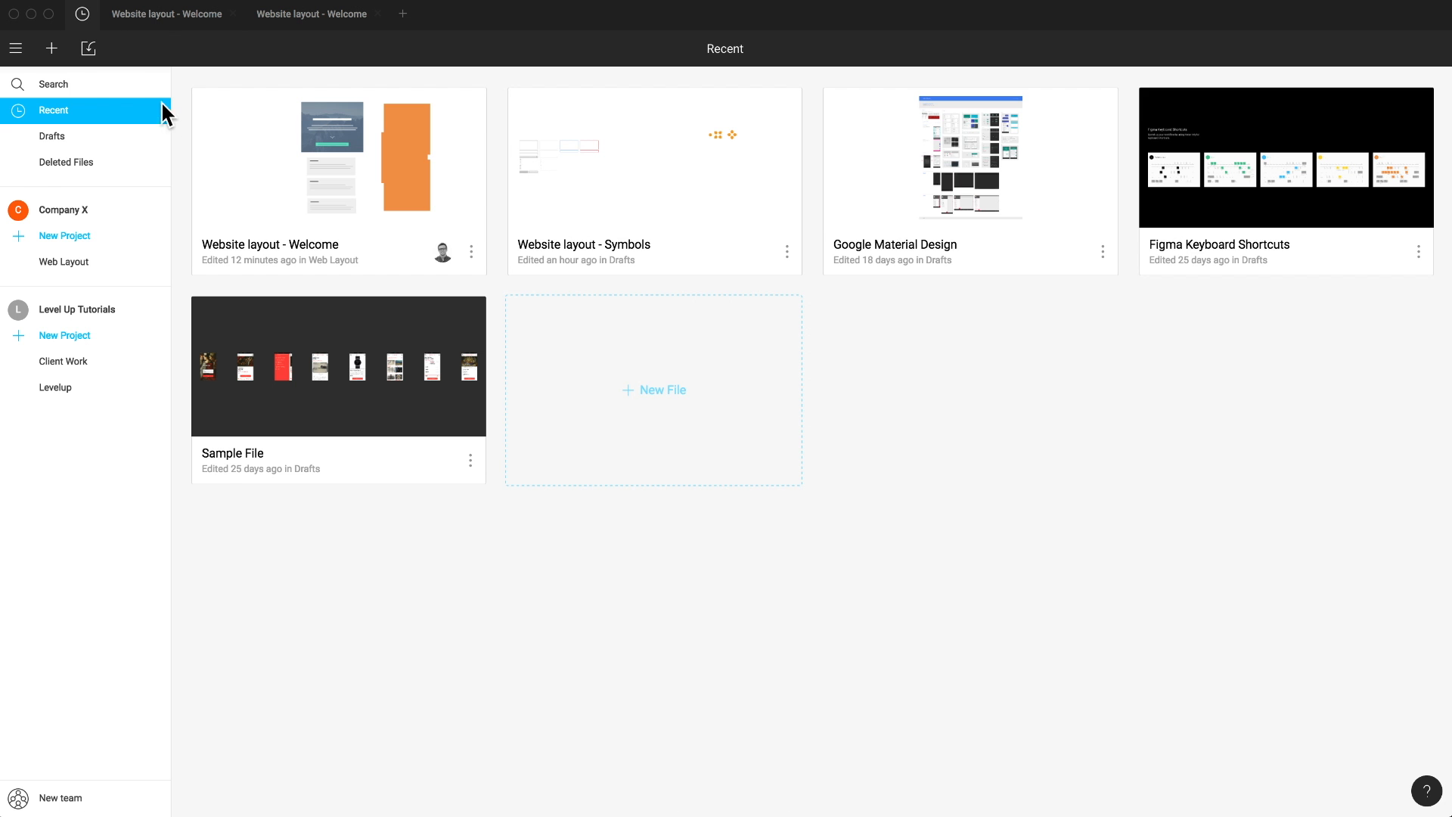
pyautogui.click(259, 190)
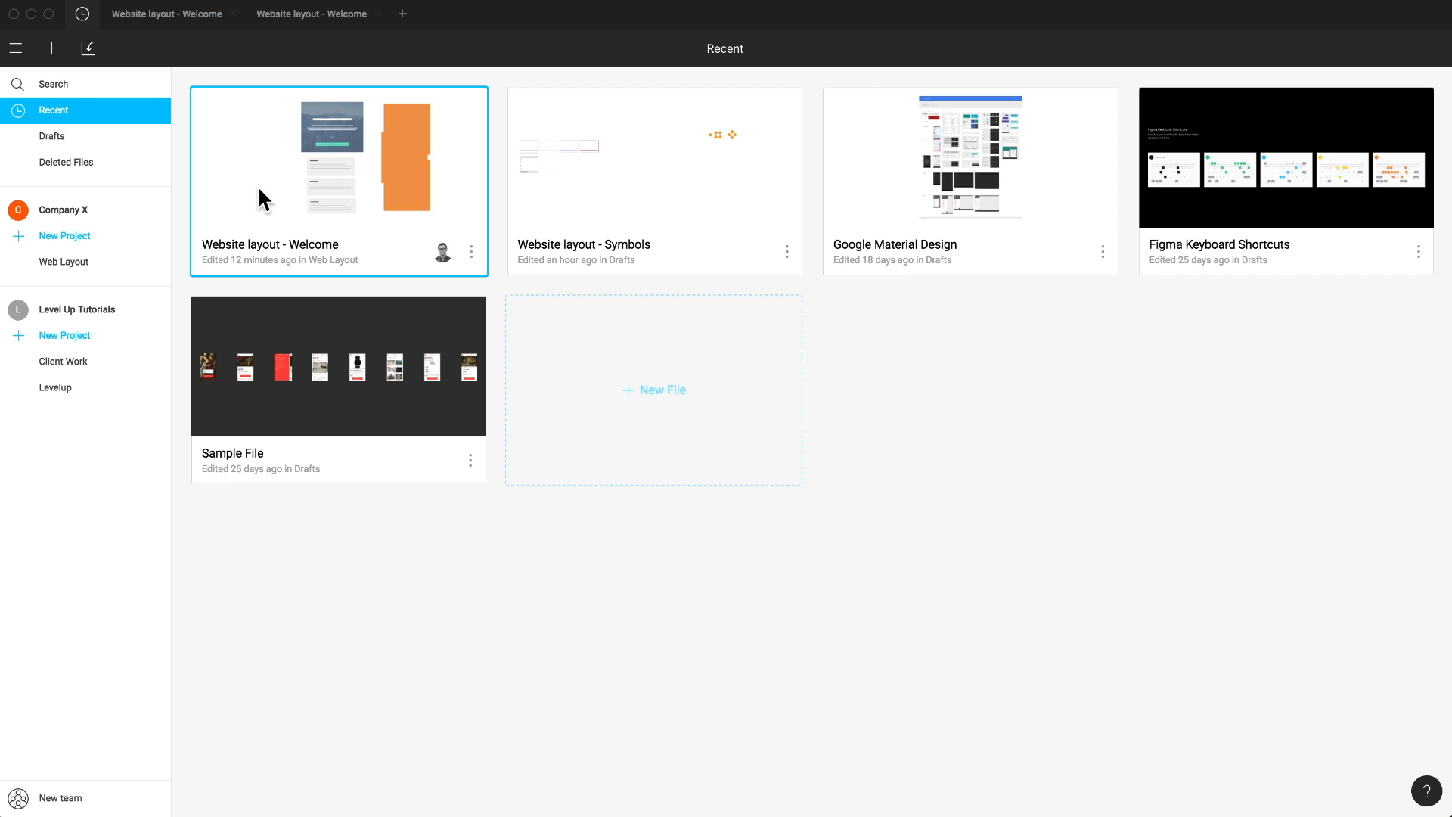
pyautogui.click(638, 219)
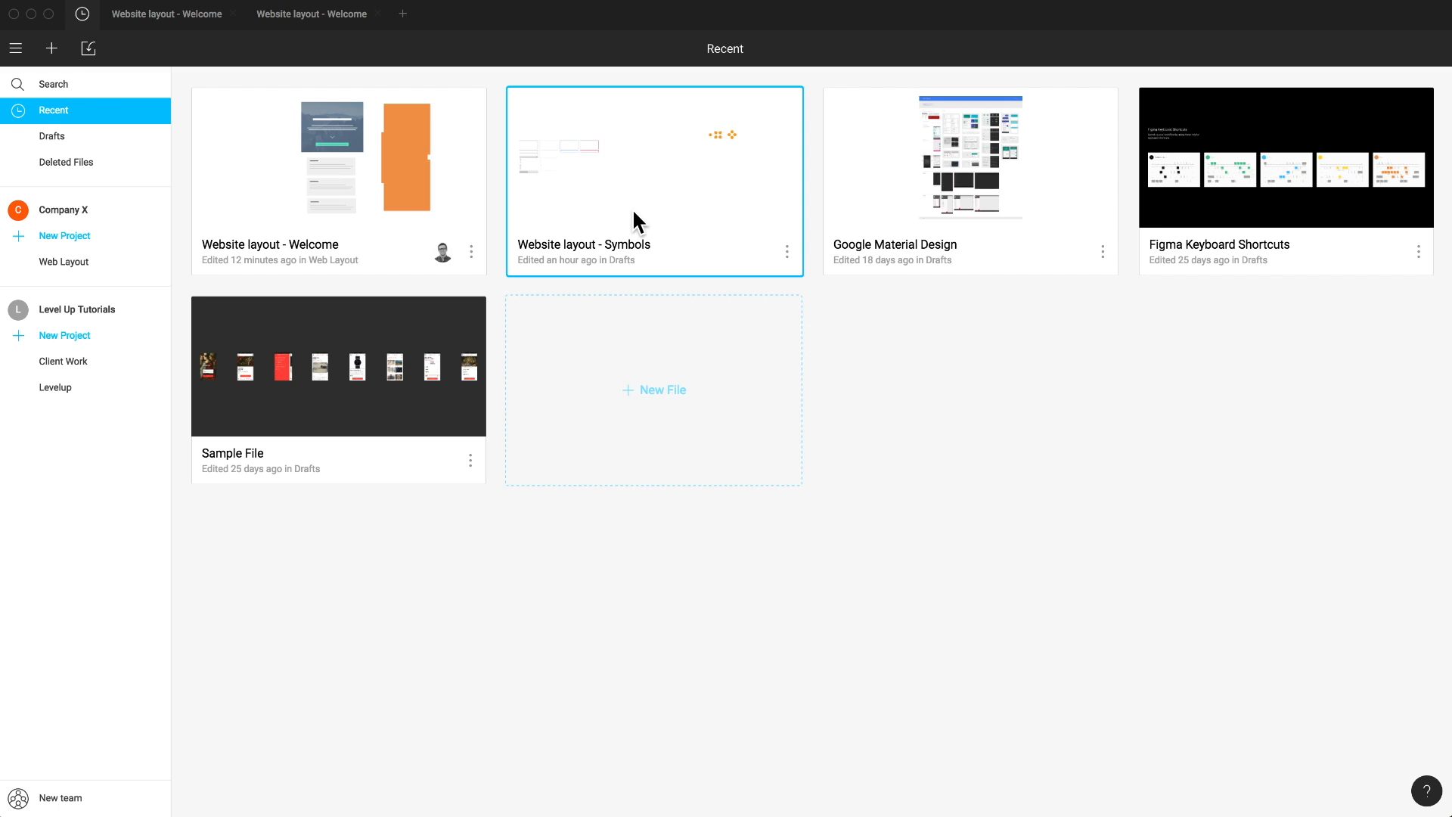
pyautogui.press('super+w')
# Step: Create a new project under Company X, keeping the default name New Project
pyautogui.click(59, 798)
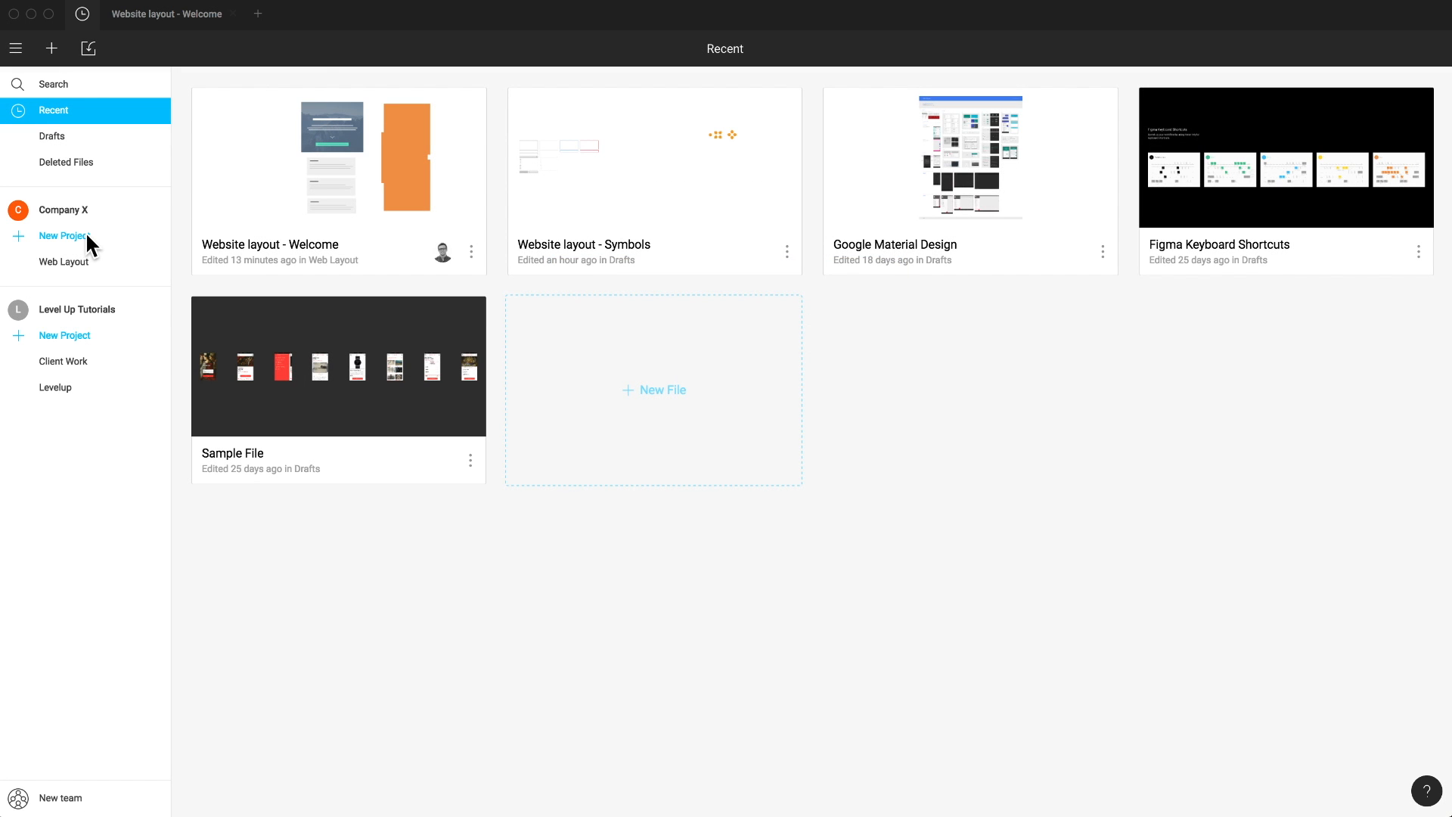
pyautogui.click(86, 235)
pyautogui.click(87, 236)
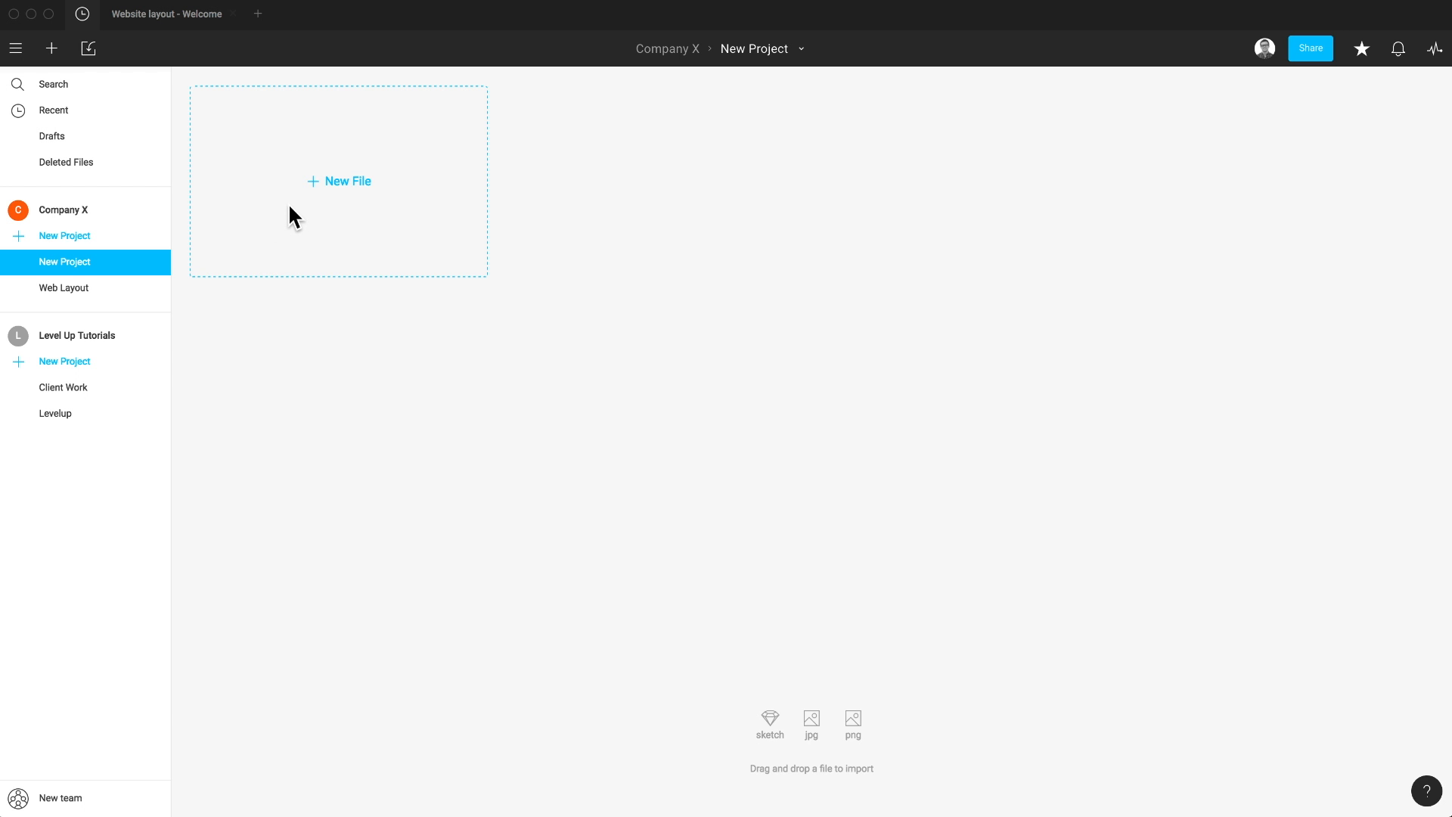
# Step: Move the recent files Website layout - Welcome and Website layout - Symbols into Company X's New Project
pyautogui.click(41, 114)
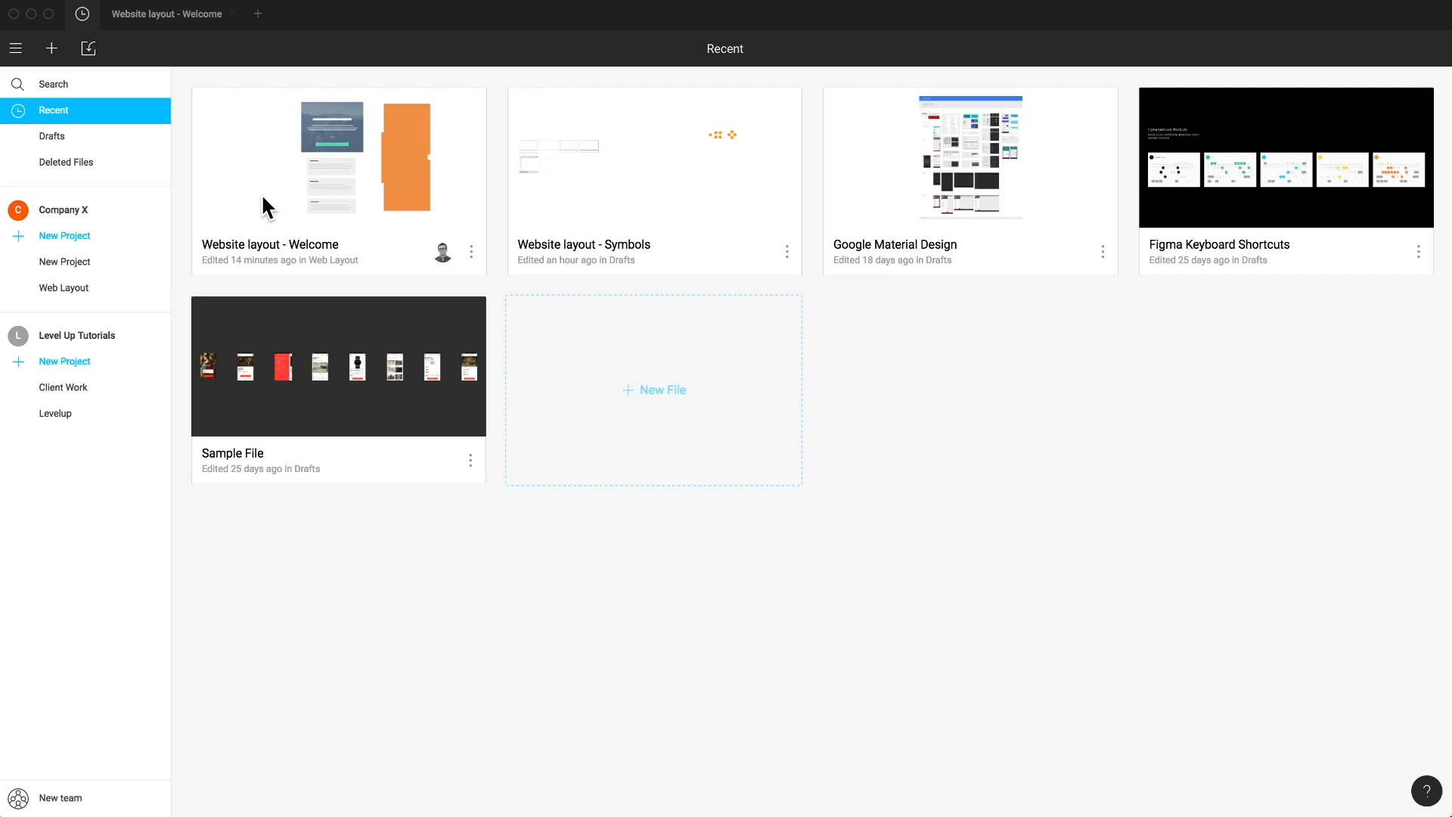
pyautogui.moveTo(263, 198); pyautogui.dragTo(58, 265)
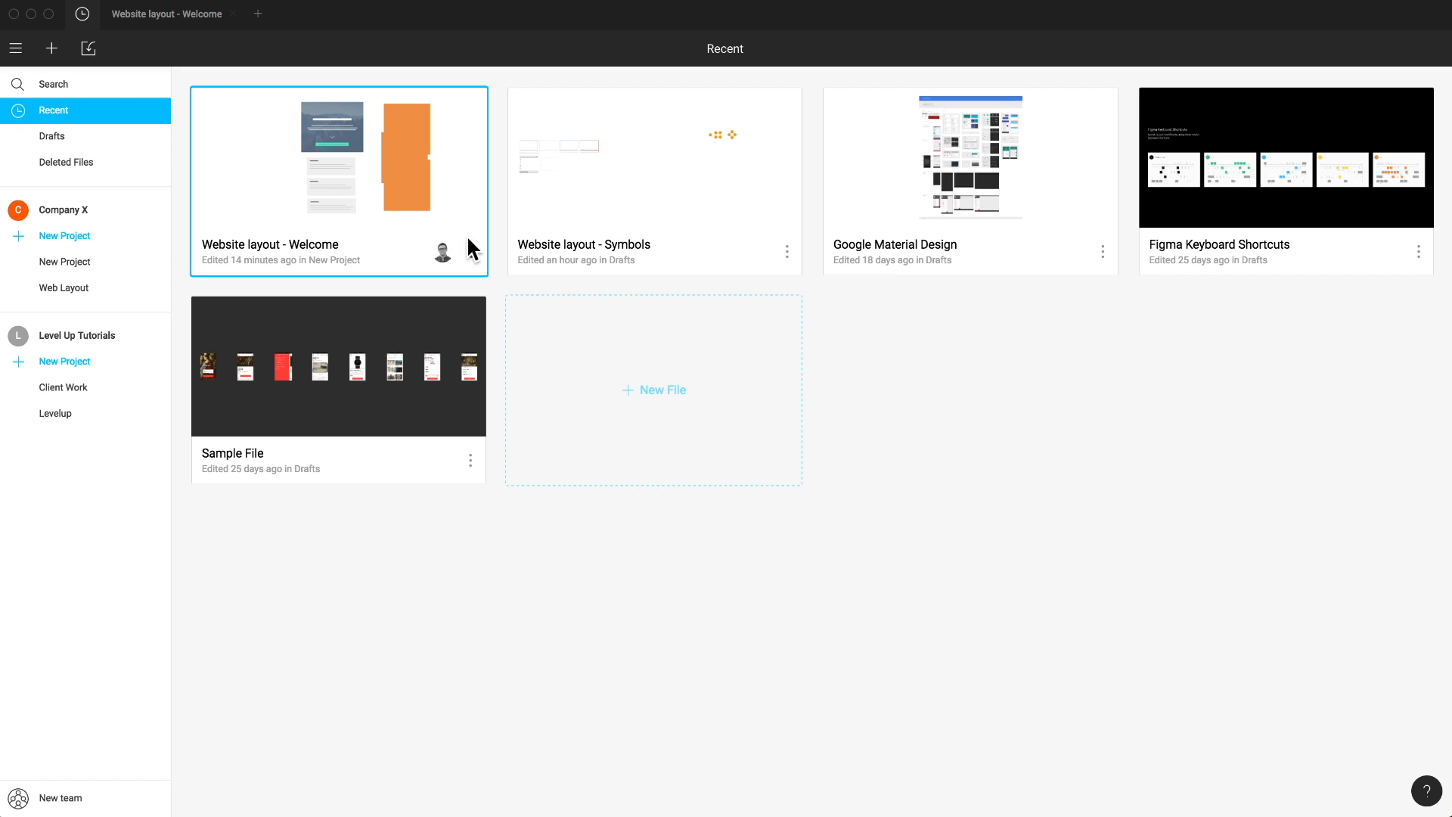
pyautogui.moveTo(605, 220); pyautogui.dragTo(114, 260)
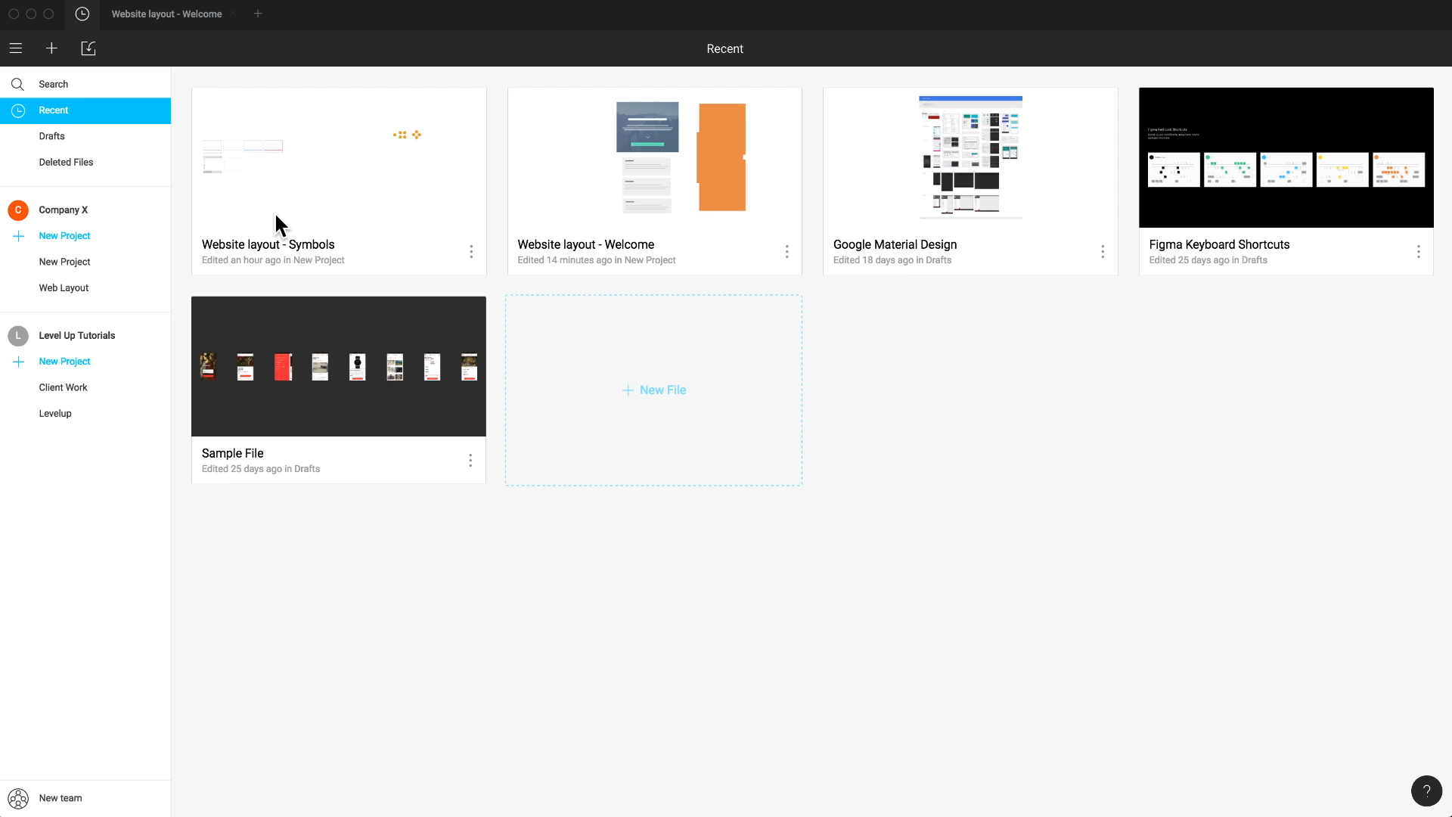
# Step: Open the Website layout - Symbols file and switch back to the Website layout - Welcome file
pyautogui.doubleClick(275, 216)
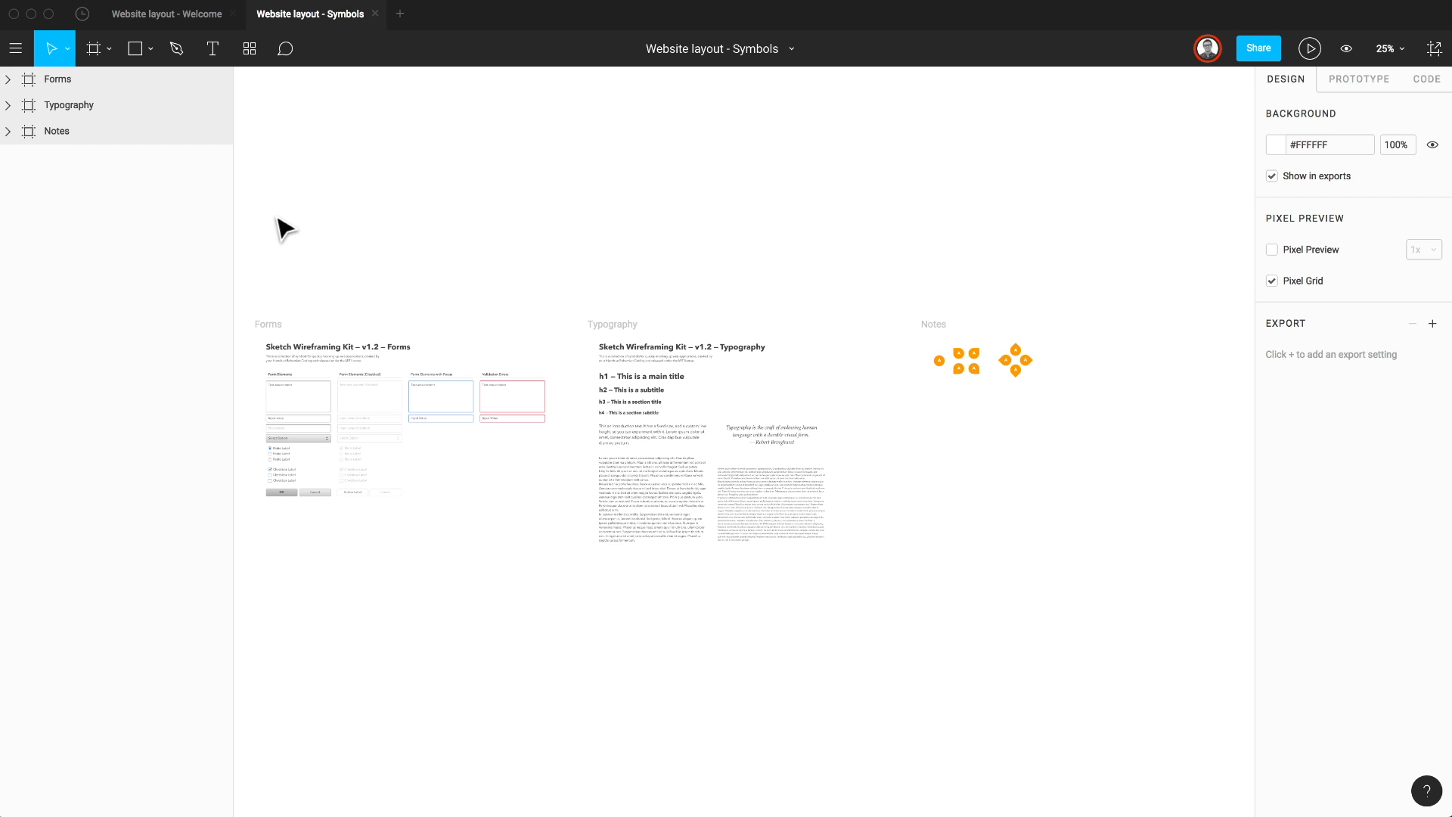
pyautogui.hotkey('ctrl', 'Tab')
pyautogui.hotkey('ctrl', 'Tab')
pyautogui.hotkey('ctrl', 'Tab')
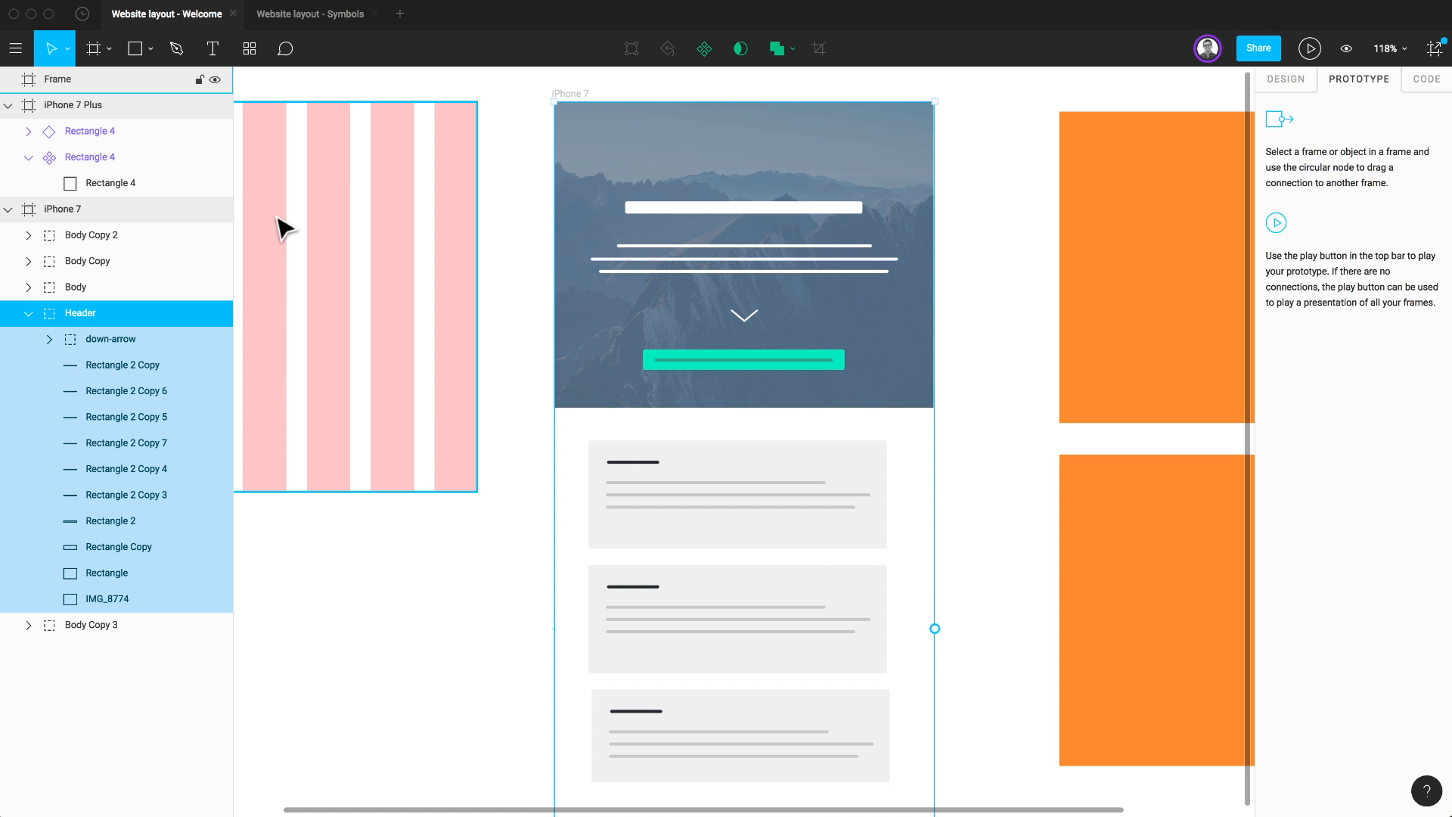